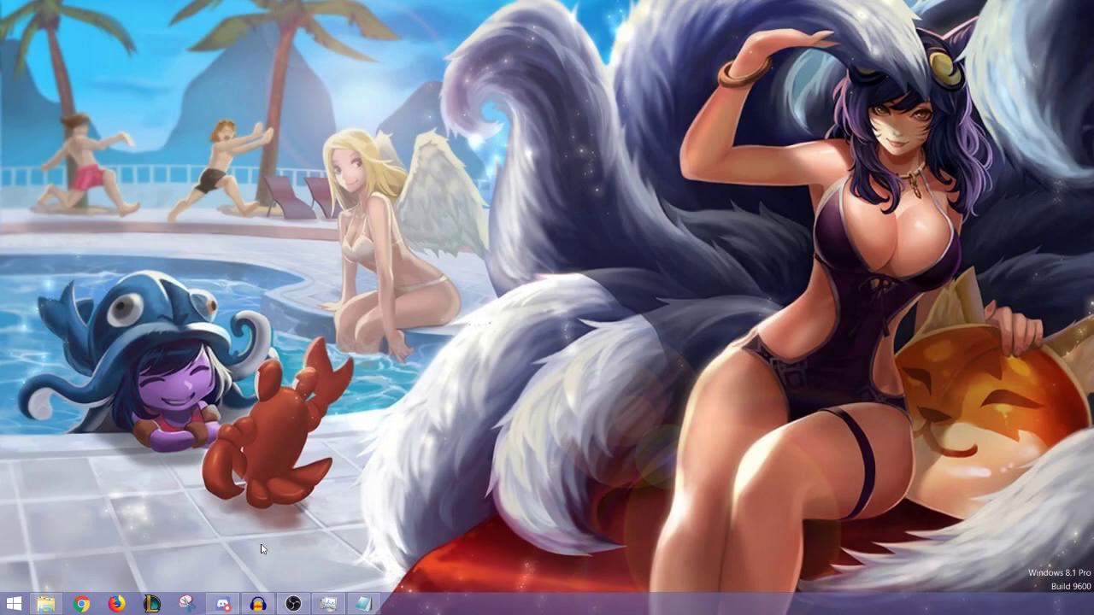
In Discord, open the Melee HD server's #links channel and the US packed beta MEGA download
click(223, 604)
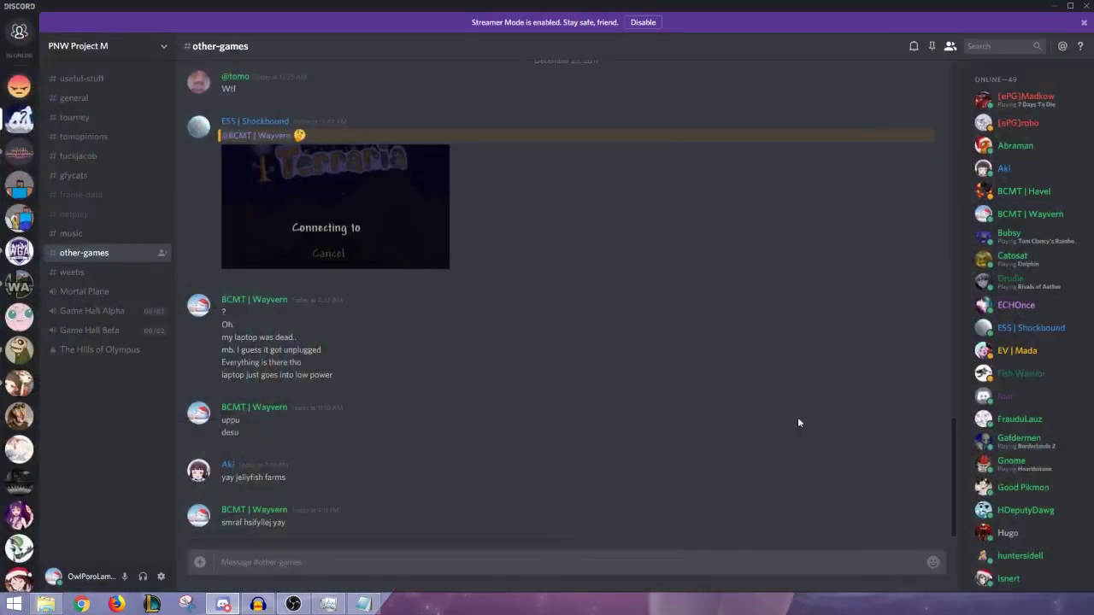
click(12, 154)
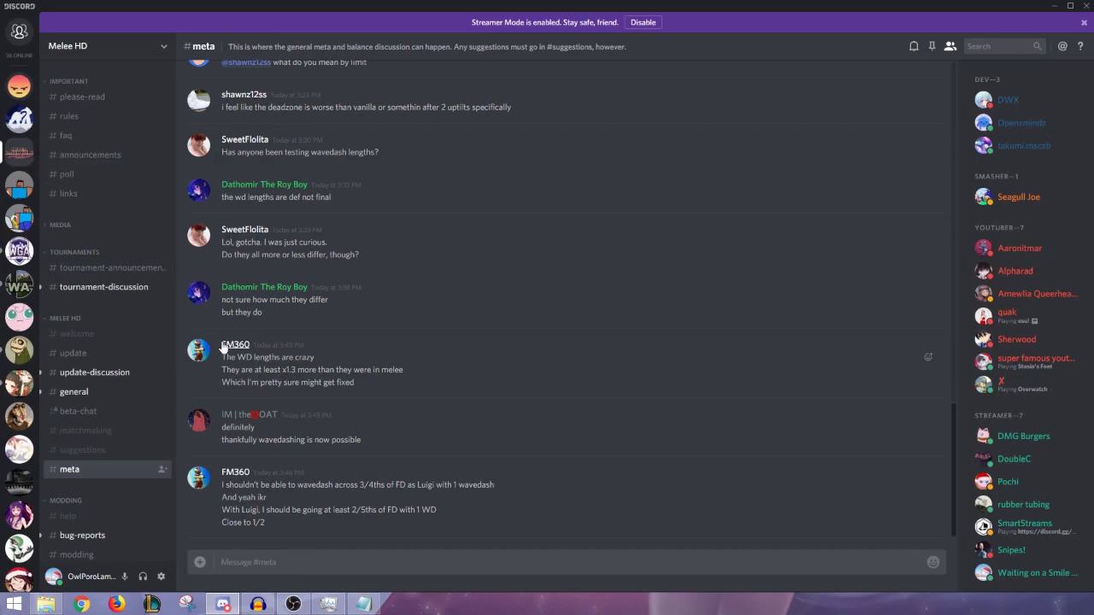
click(108, 195)
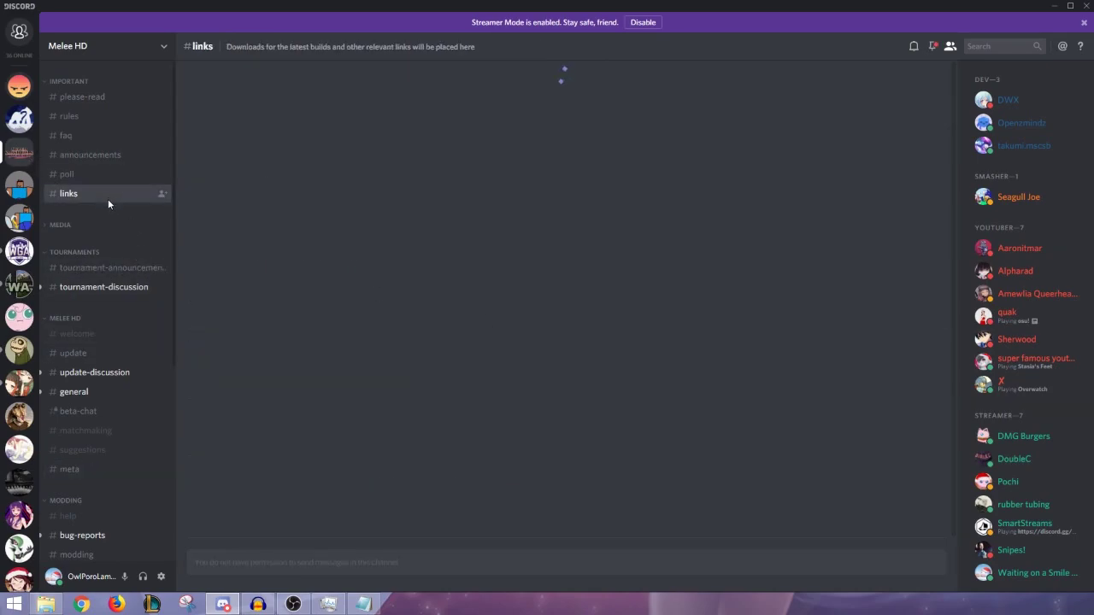
scroll(325, 434, up, 3)
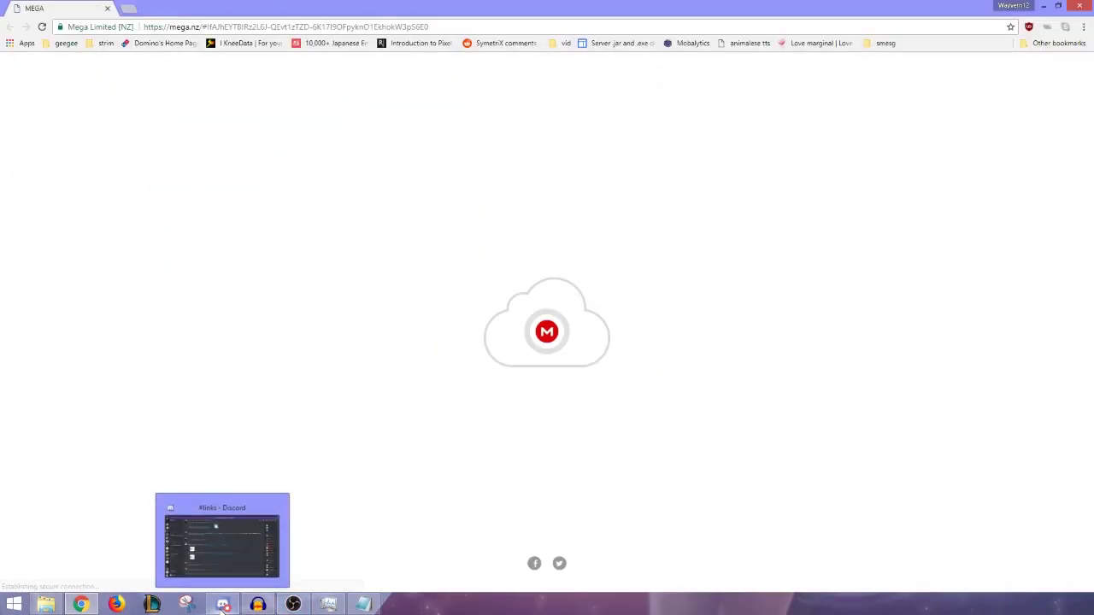
Open the #faq channel and follow its link to the SDCafiine 1.4 GitHub release page
click(223, 605)
triple_click(593, 482)
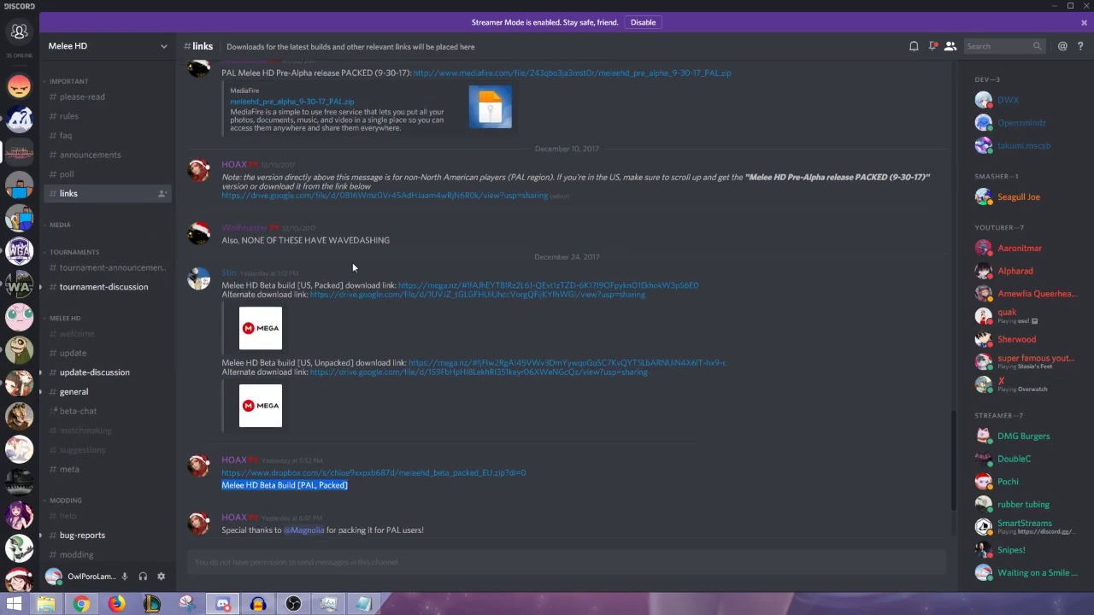
scroll(352, 263, up, 10)
click(67, 136)
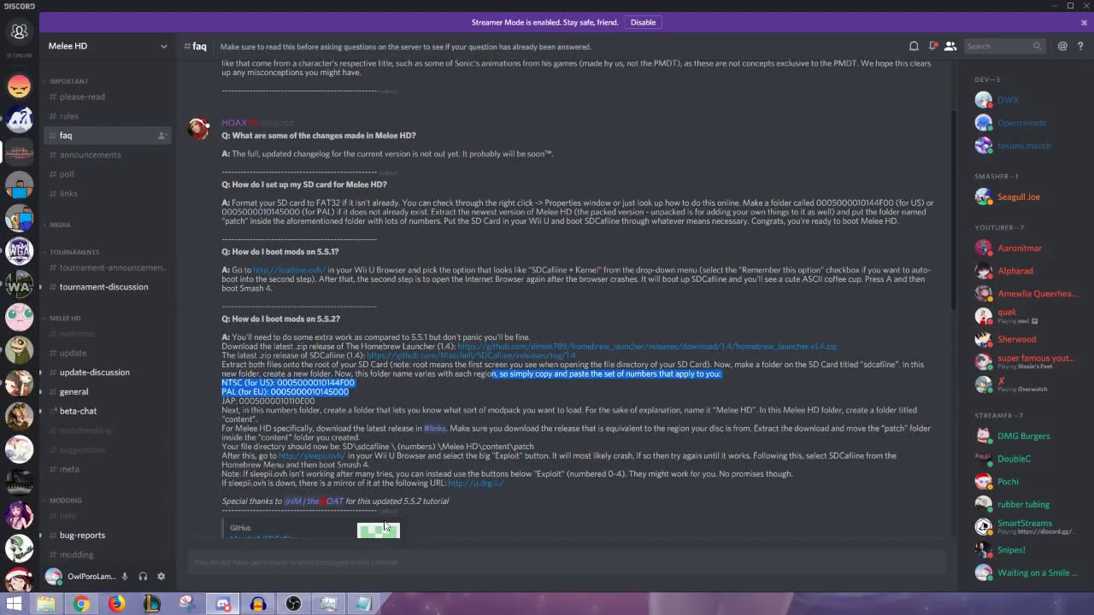
click(400, 389)
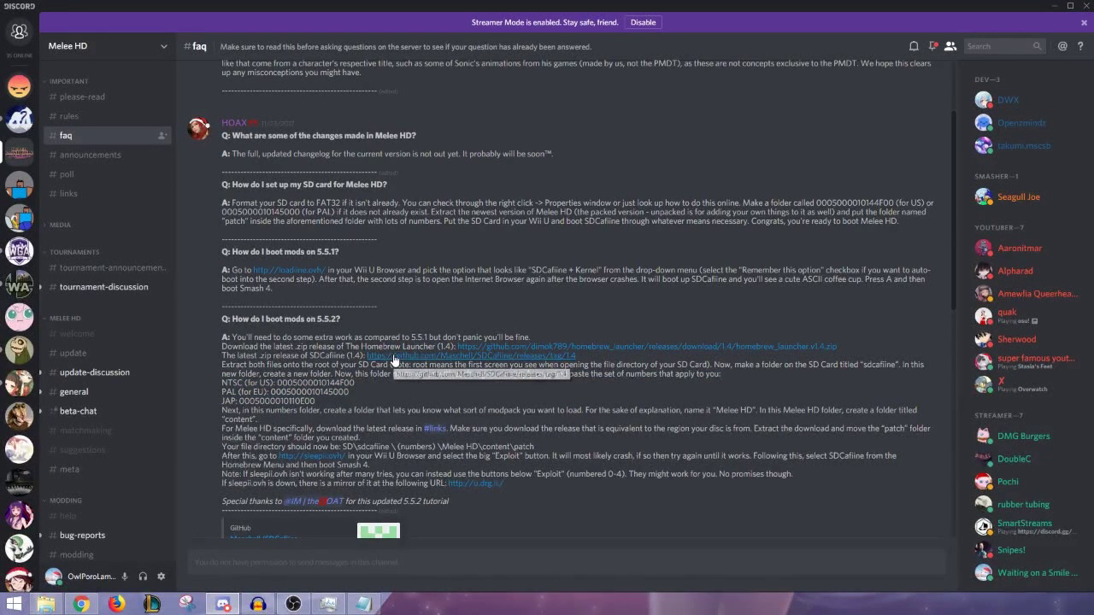
click(393, 357)
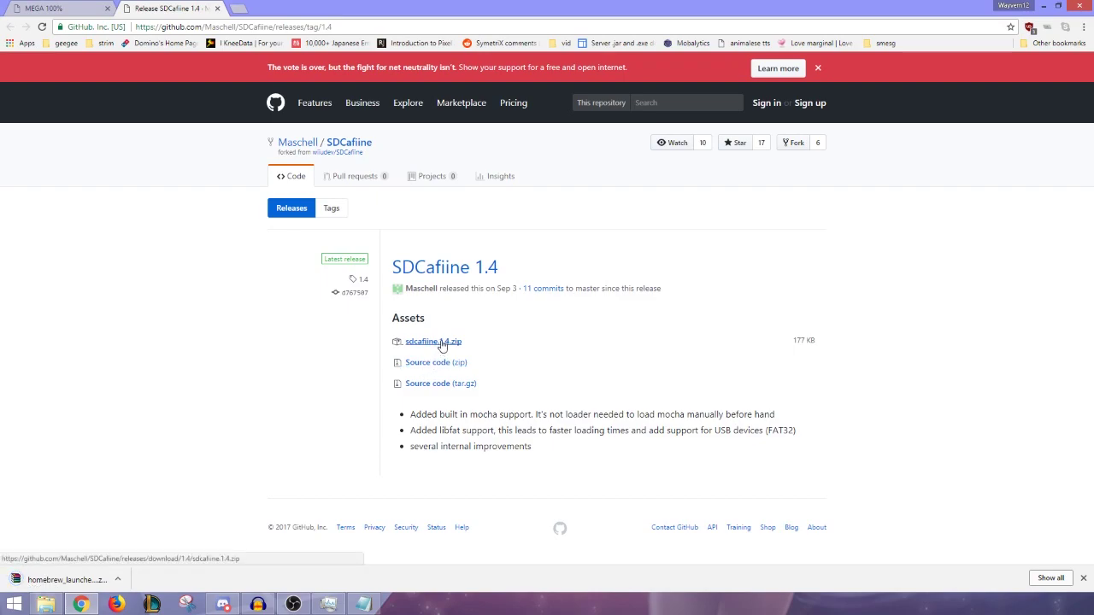
Download sdcafiine.1.4.zip, save meleehd_beta_packed_US.zip from MEGA, then hide Chrome to show the desktop
click(442, 341)
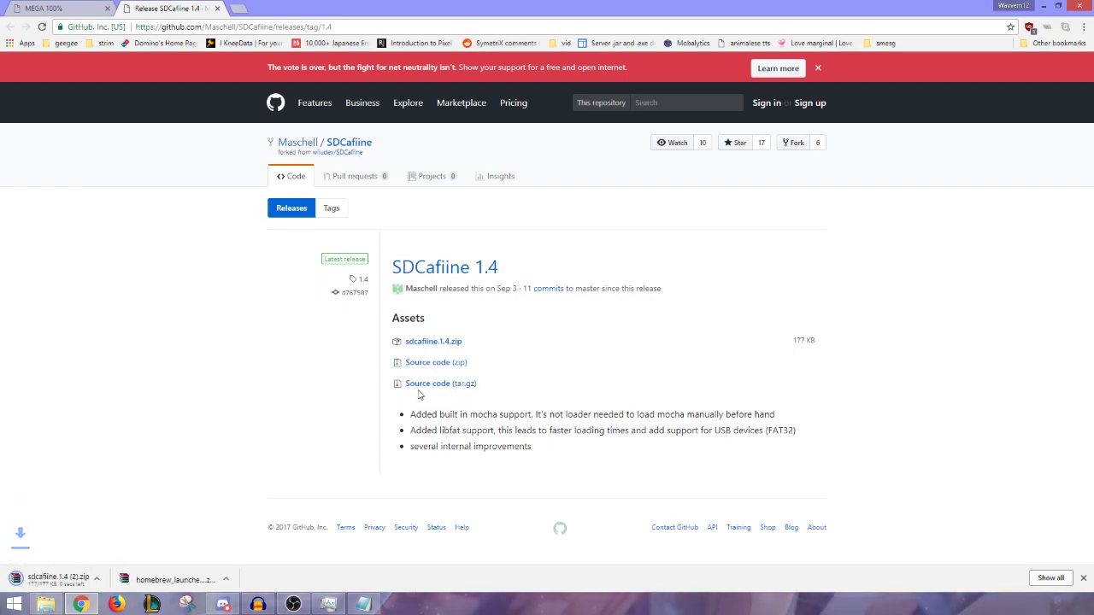
key(ctrl+shift+Tab)
click(503, 334)
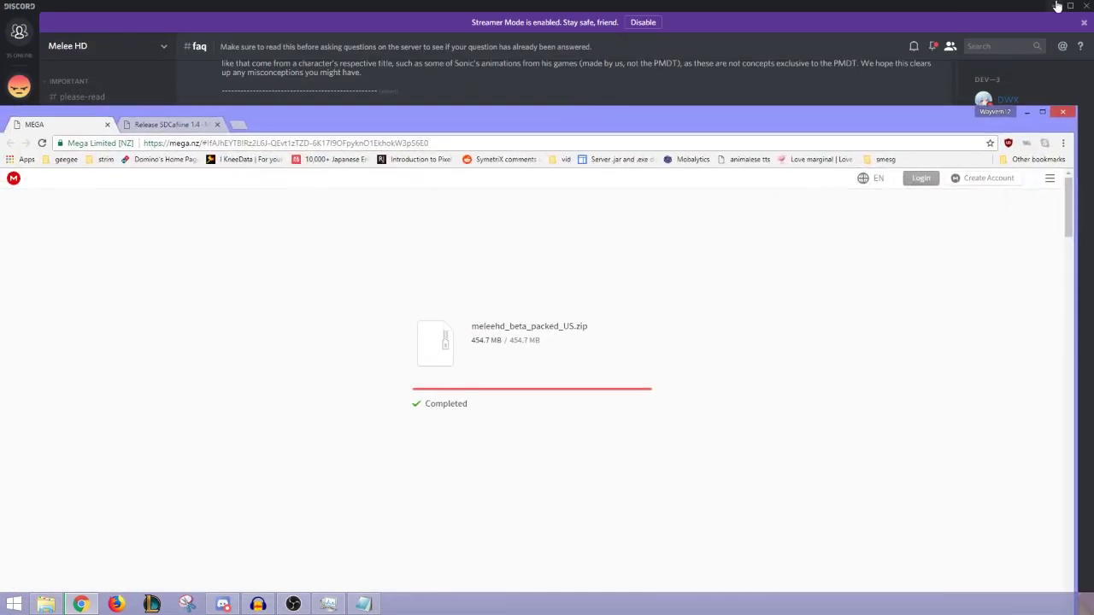
click(1058, 5)
key(super+d)
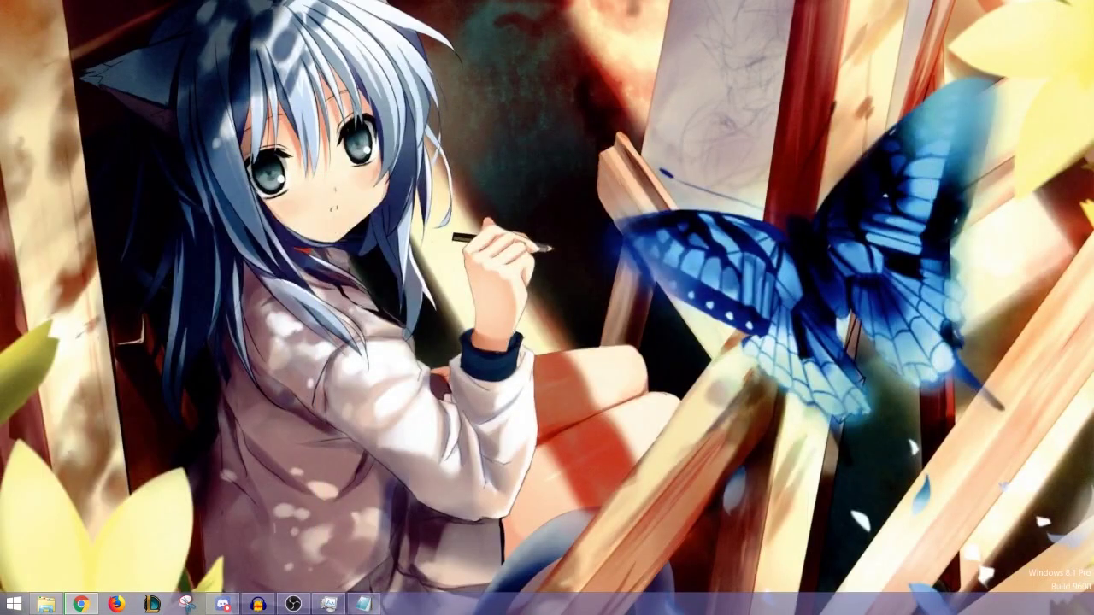
Drag the SDCafiine and homebrew launcher zips onto the desktop, then bring up the MLHD (F:) drive
drag(358, 336, 368, 204)
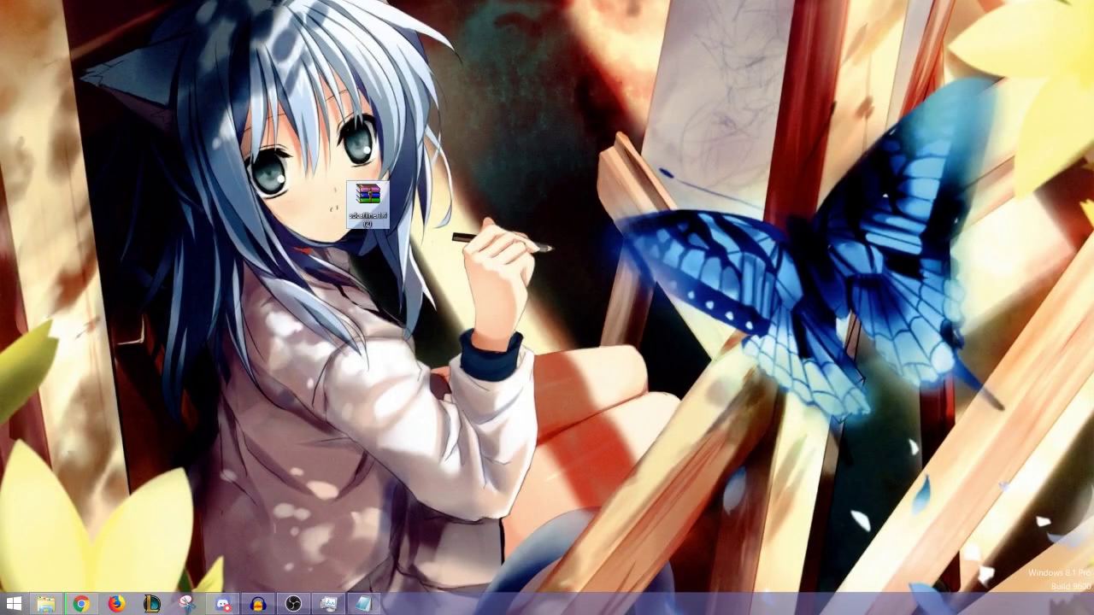
drag(357, 337, 410, 205)
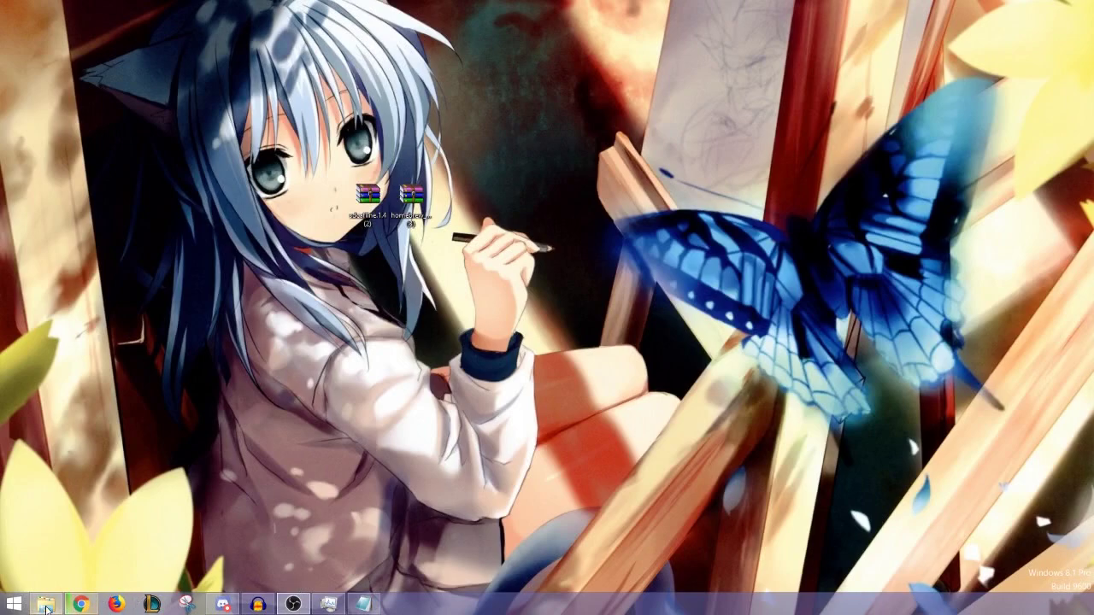
click(47, 608)
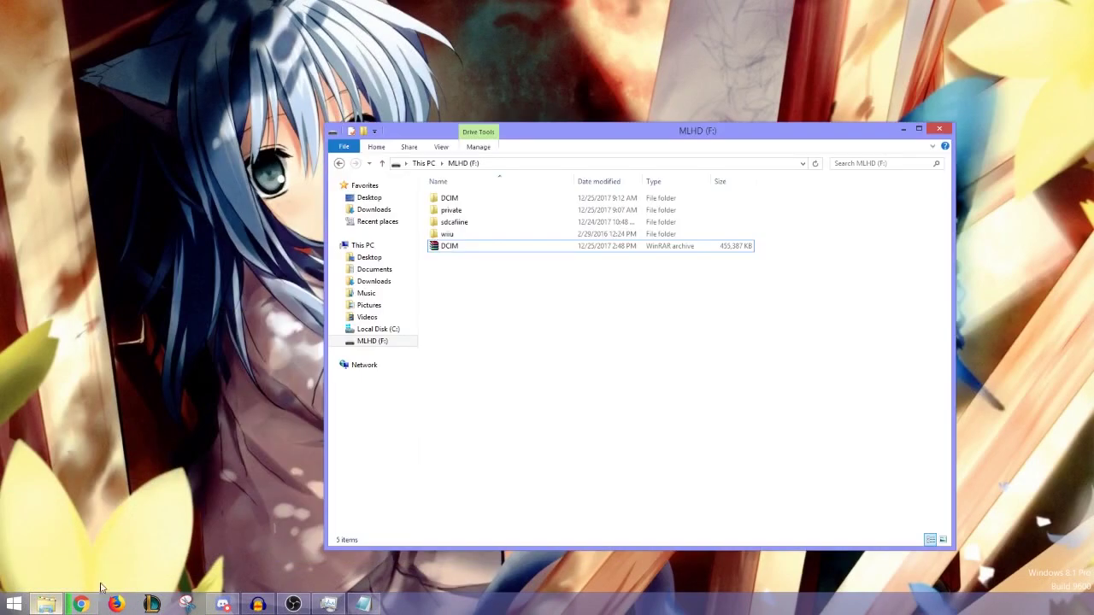
Quick-format the MLHD (F:) SD card as FAT32, accepting the data-erase warning
right_click(381, 342)
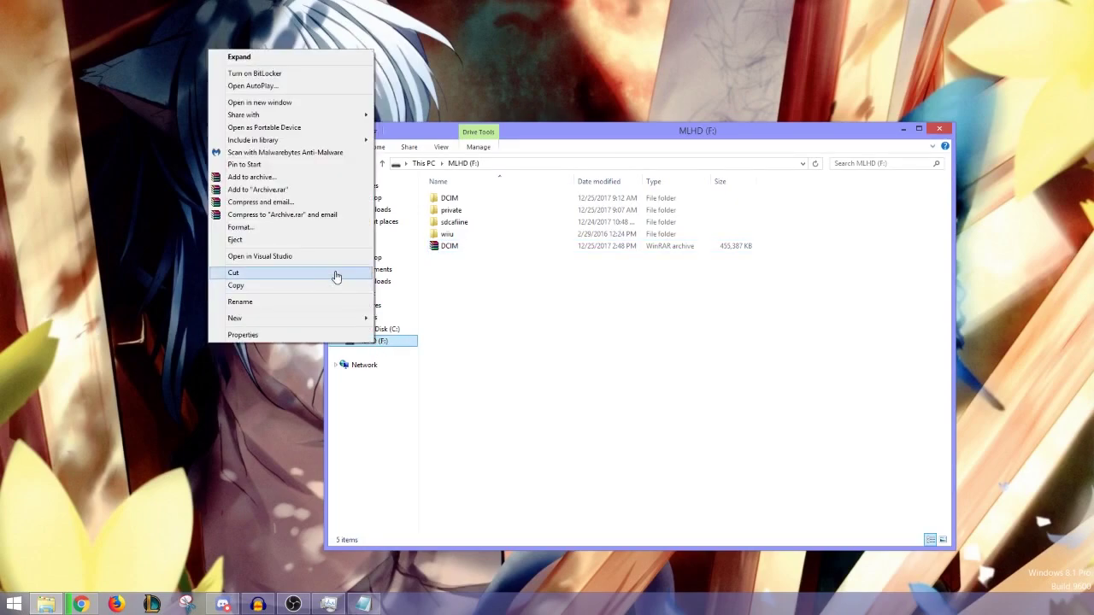
click(309, 229)
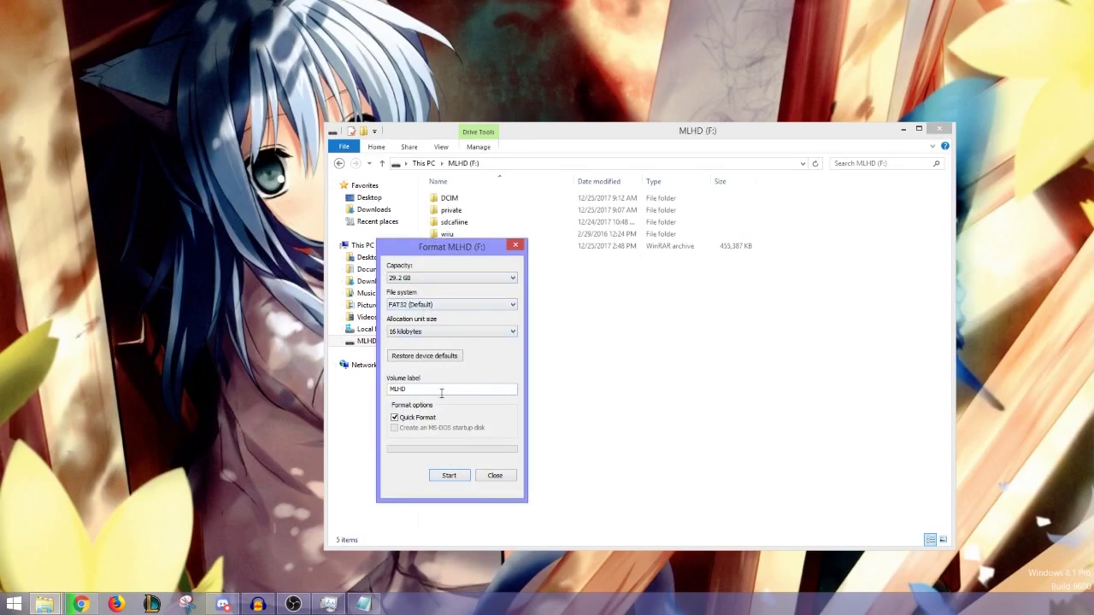
click(446, 477)
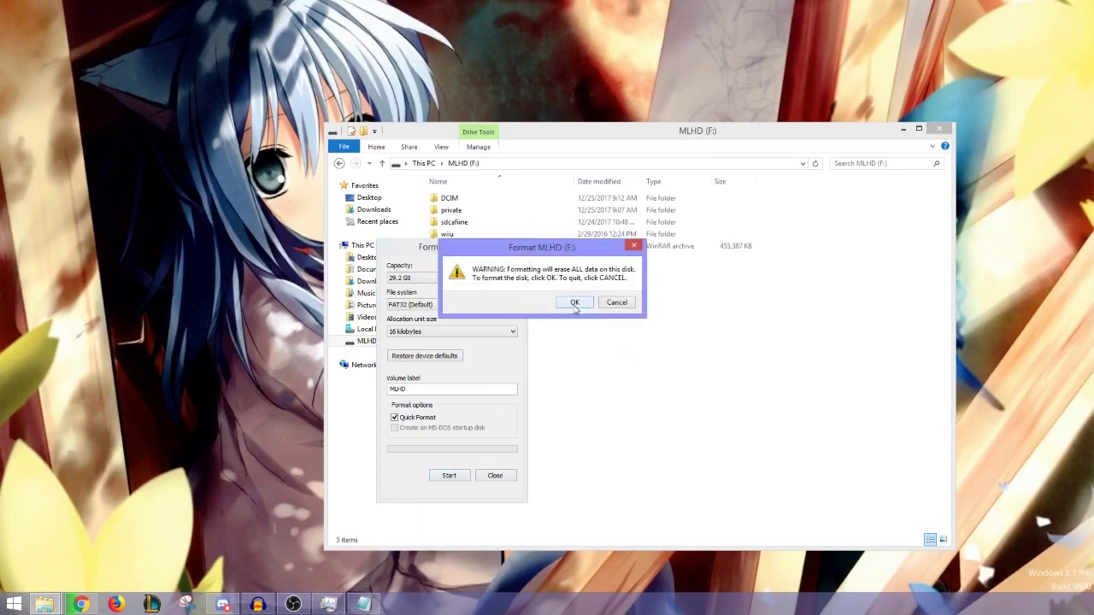
click(574, 303)
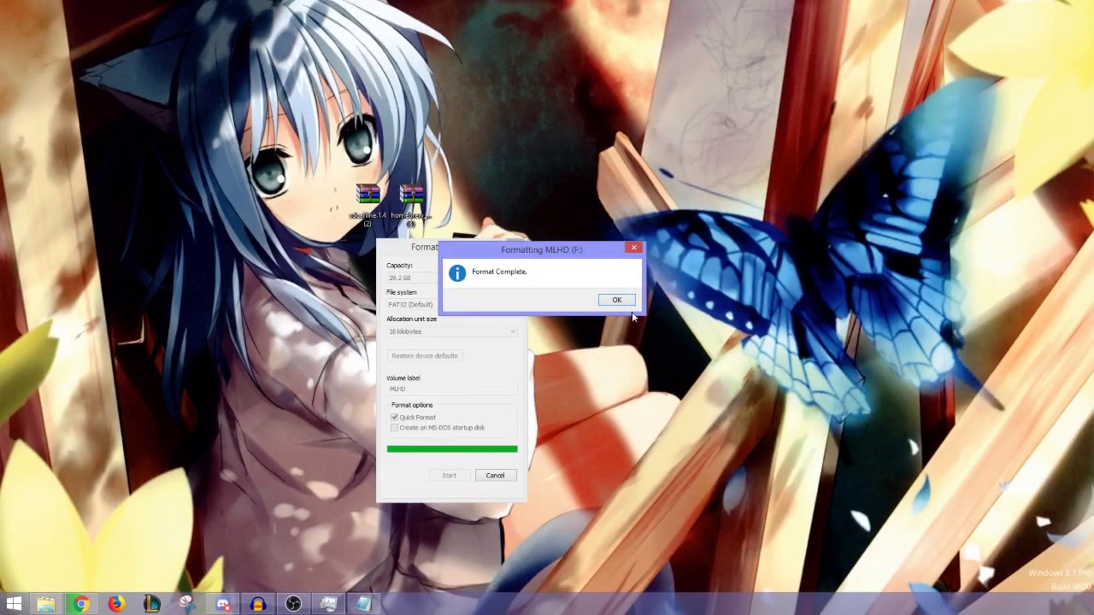
click(616, 300)
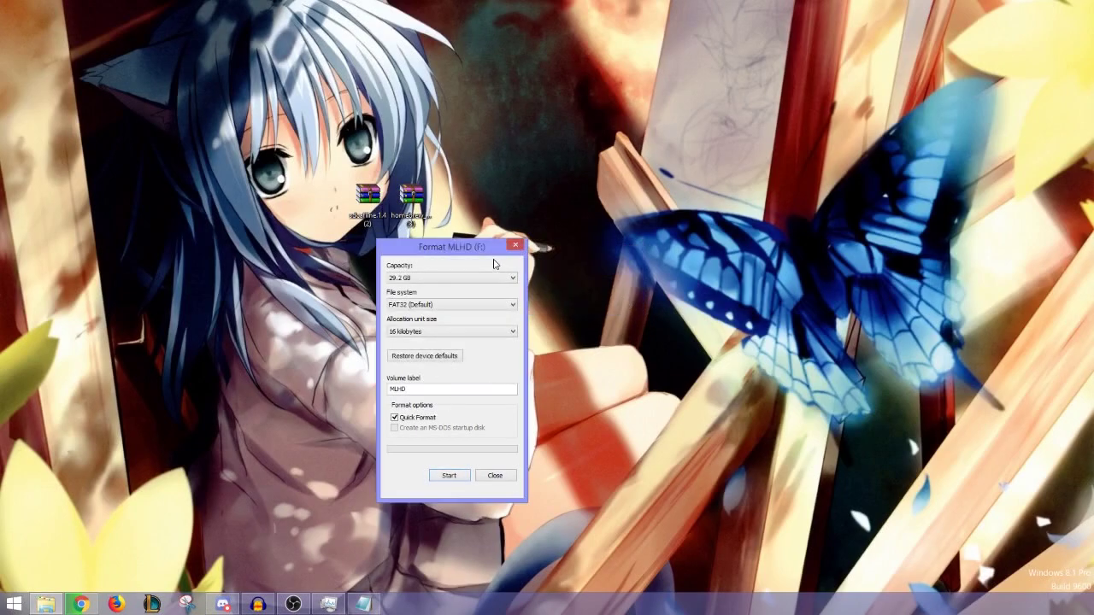
click(496, 476)
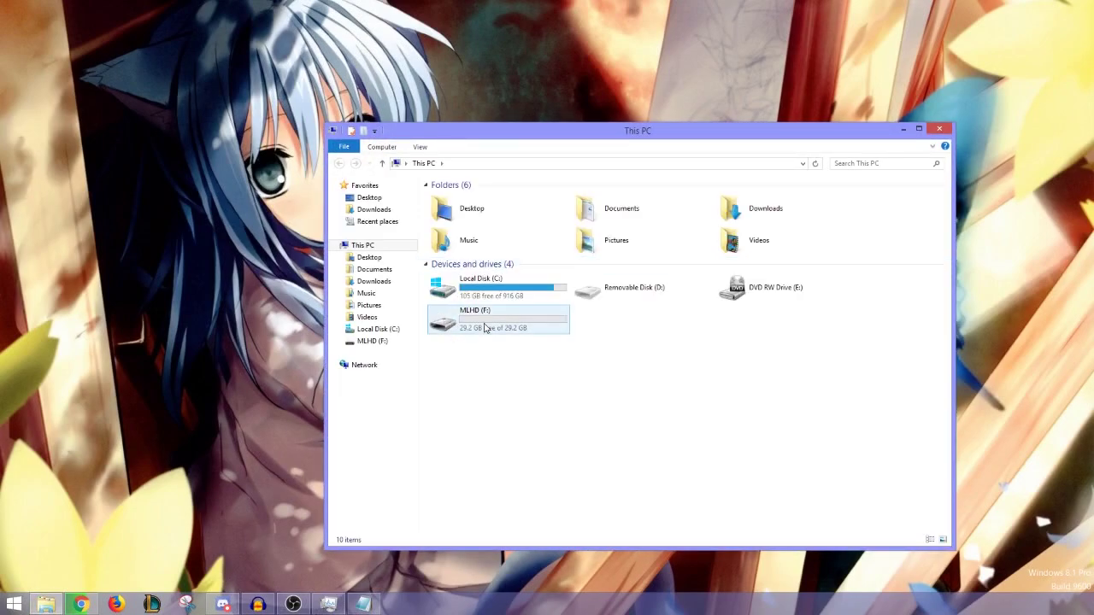
Open MLHD (F:) and copy the homebrew_launcher.v1.4 and sdcafiine.1.4 zips from the desktop into it
double_click(485, 326)
drag(563, 138, 674, 136)
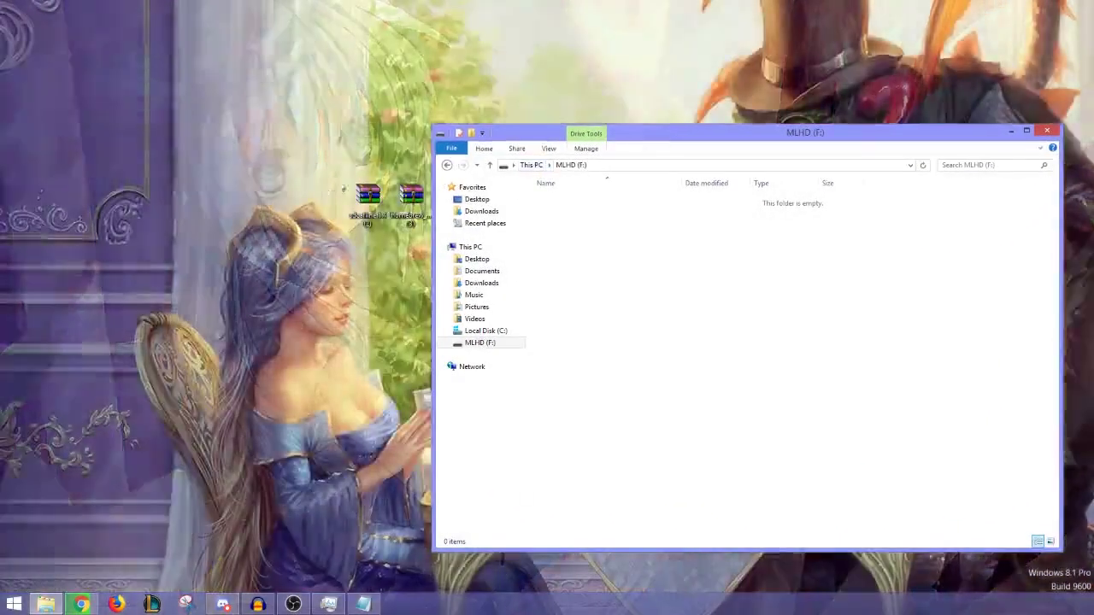
drag(340, 162, 431, 266)
drag(410, 201, 602, 290)
click(675, 282)
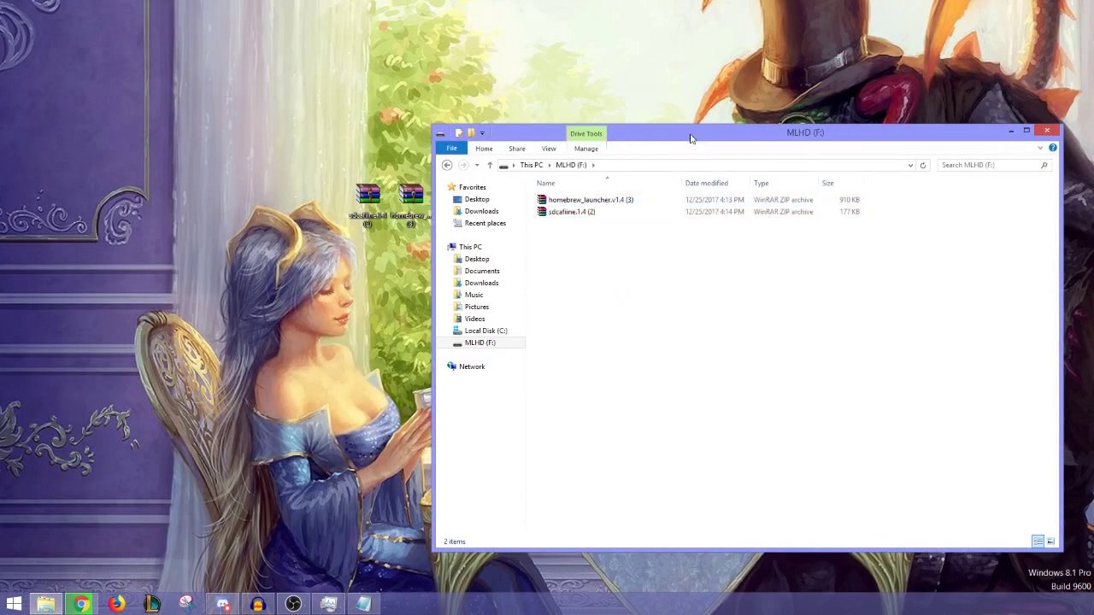
drag(692, 139, 488, 120)
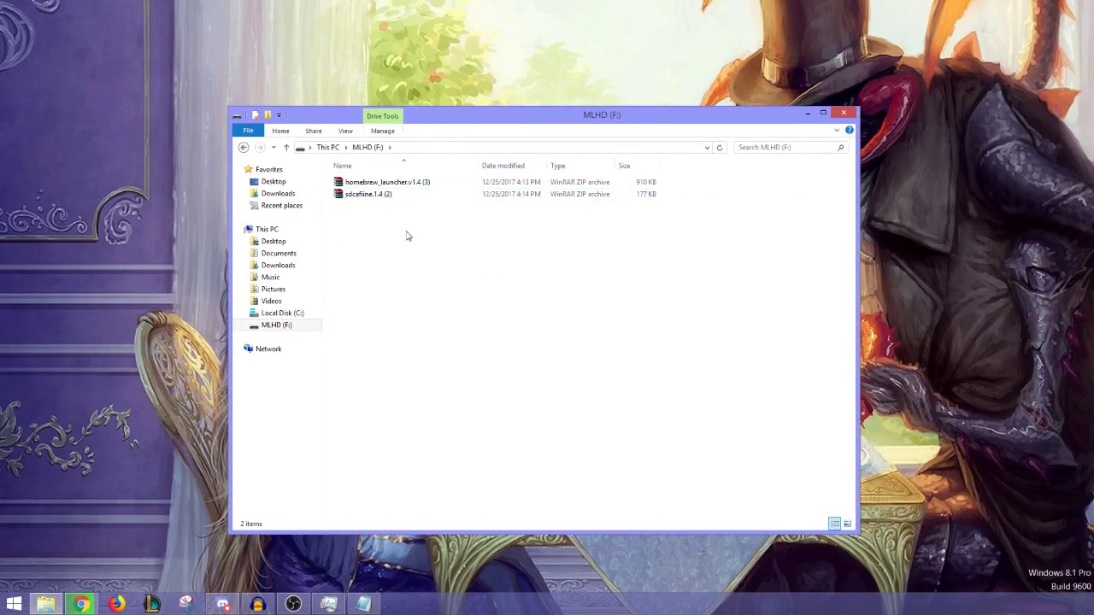
Extract the sdcafiine.1.4 and homebrew_launcher archives onto the drive with Extract Here
right_click(407, 194)
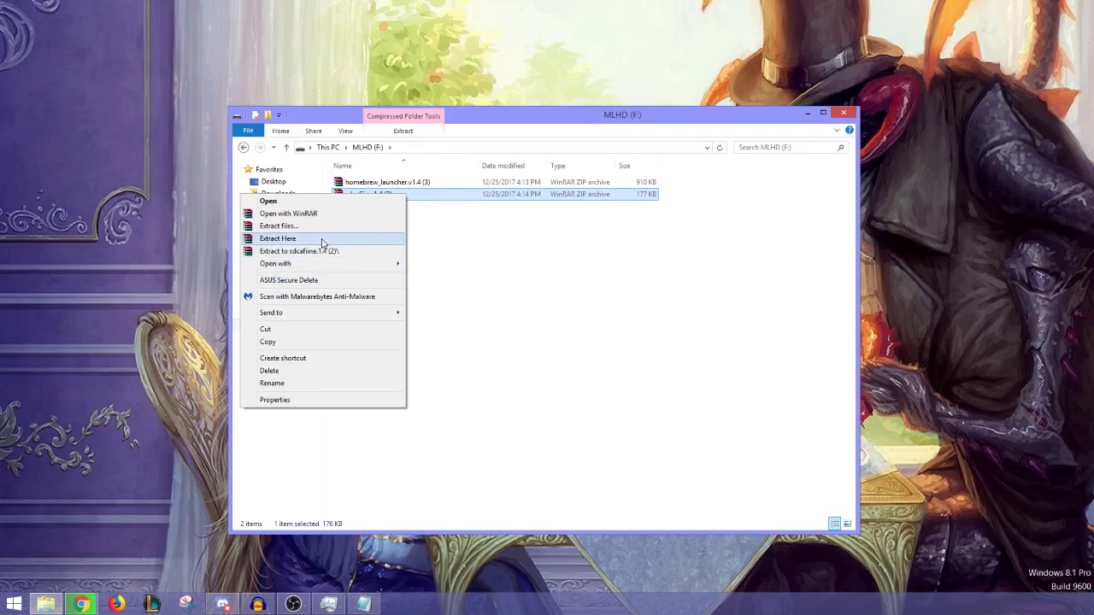
click(325, 238)
right_click(457, 184)
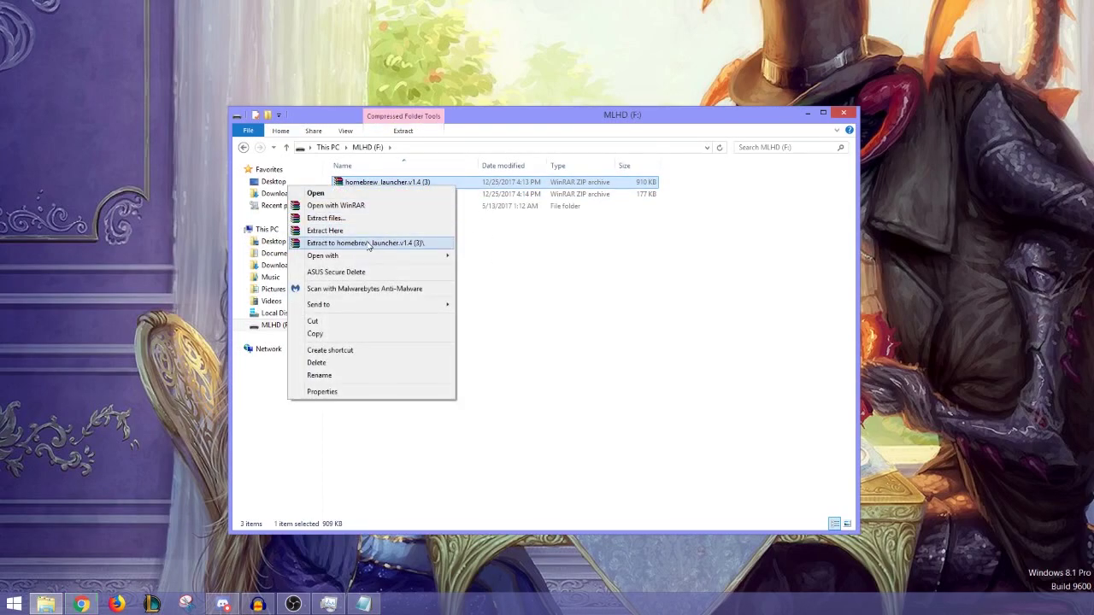
click(332, 231)
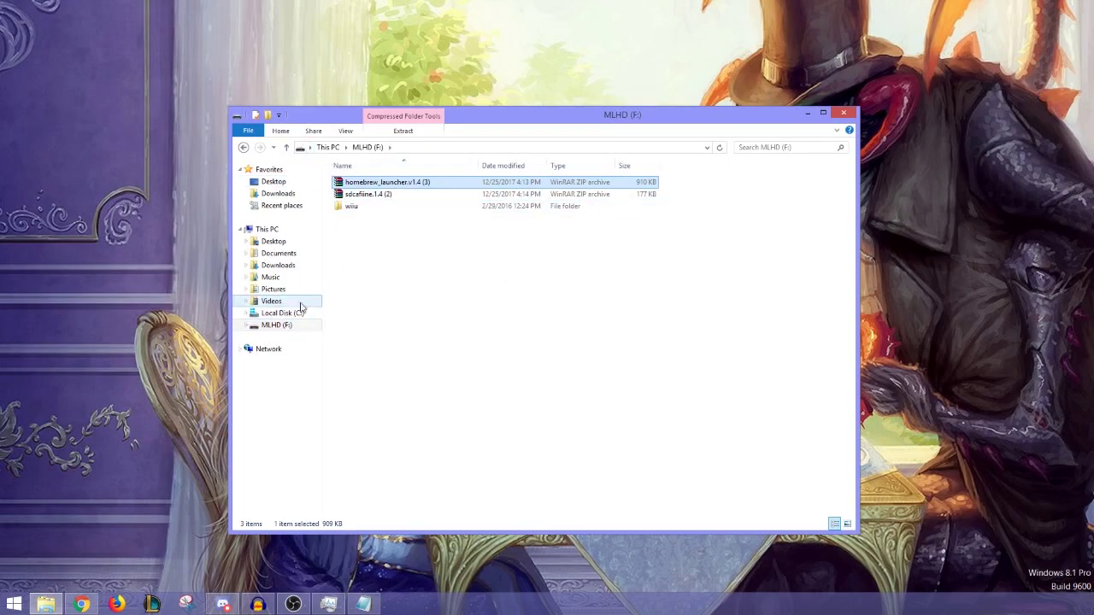
Confirm the homebrew_launcher app landed in wiiu > apps on the MLHD drive
click(275, 314)
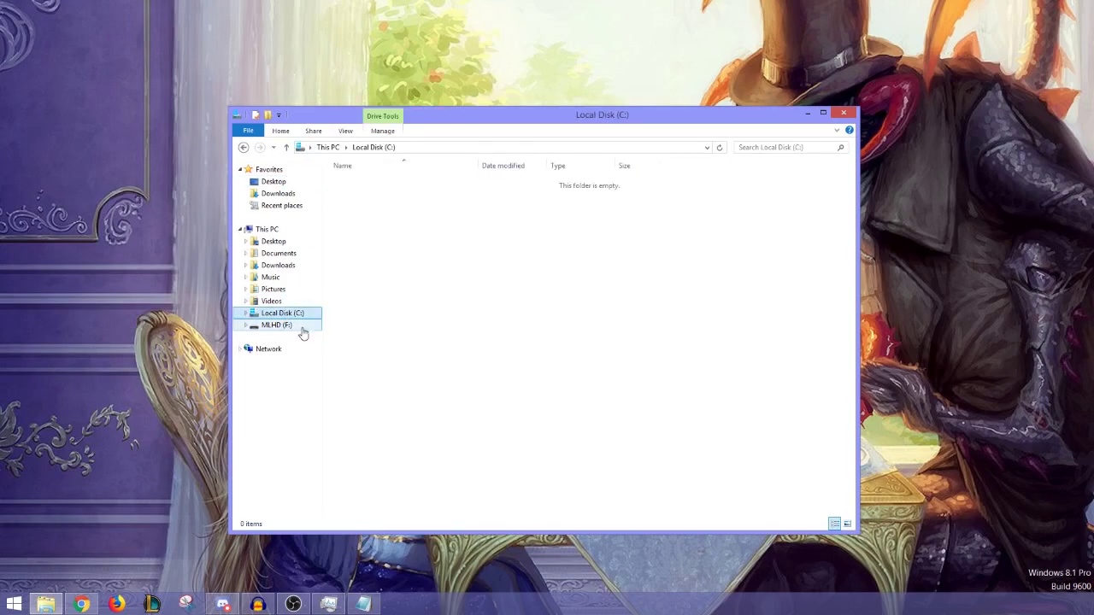
click(290, 325)
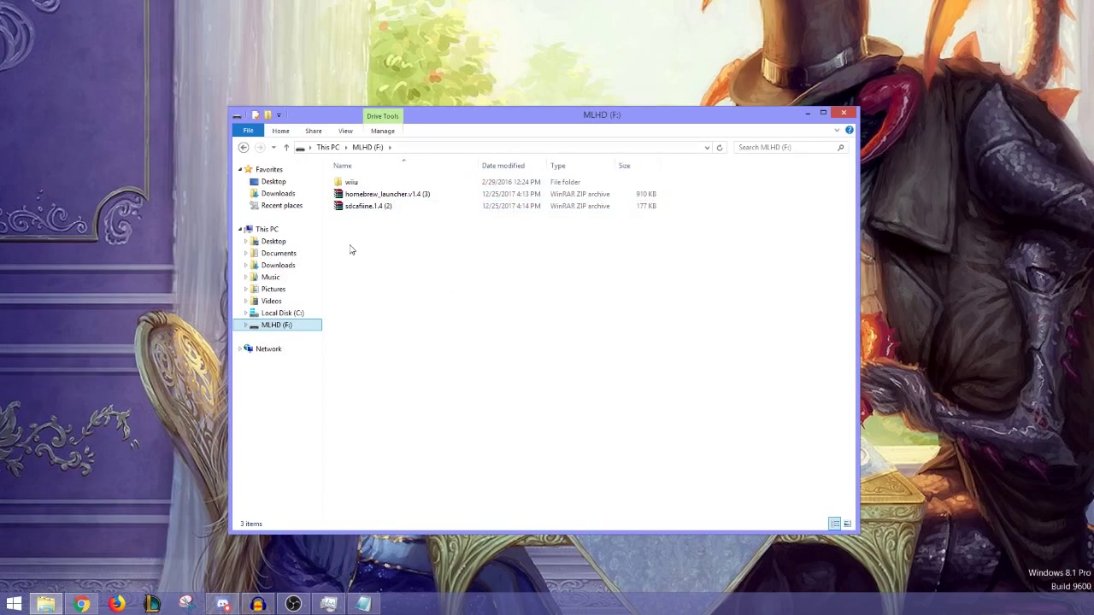
double_click(374, 183)
double_click(377, 187)
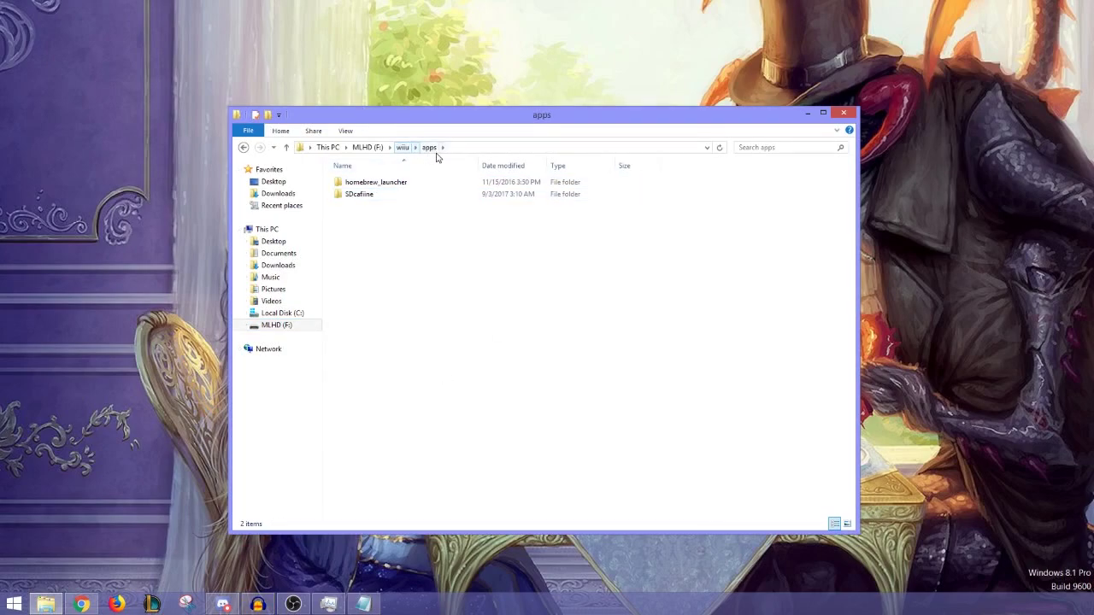
click(392, 182)
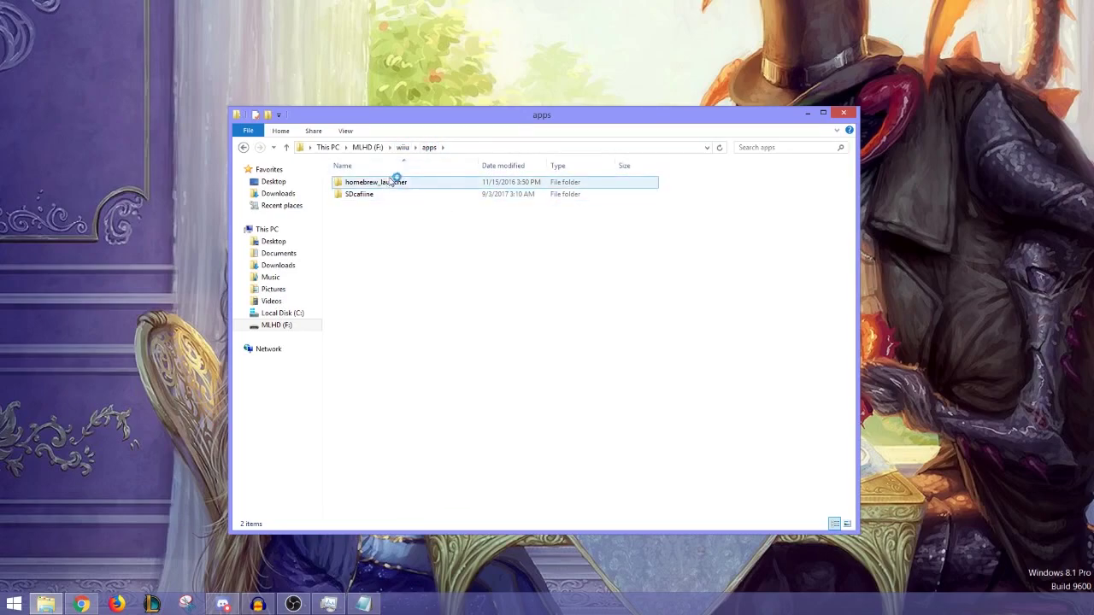
click(367, 147)
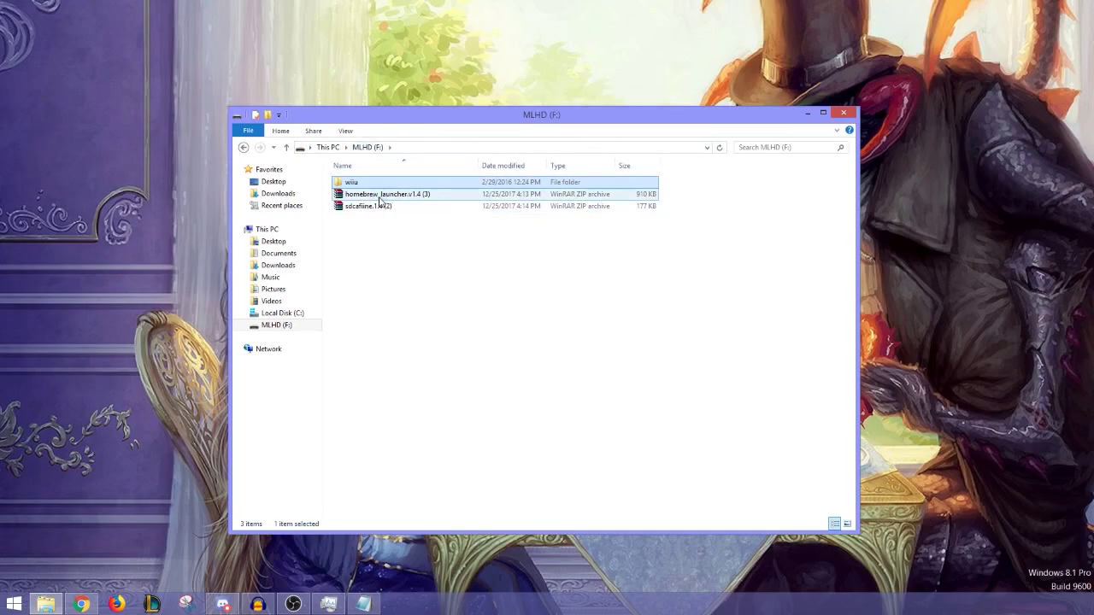
Permanently delete both leftover zip archives from the drive root
drag(403, 232, 379, 195)
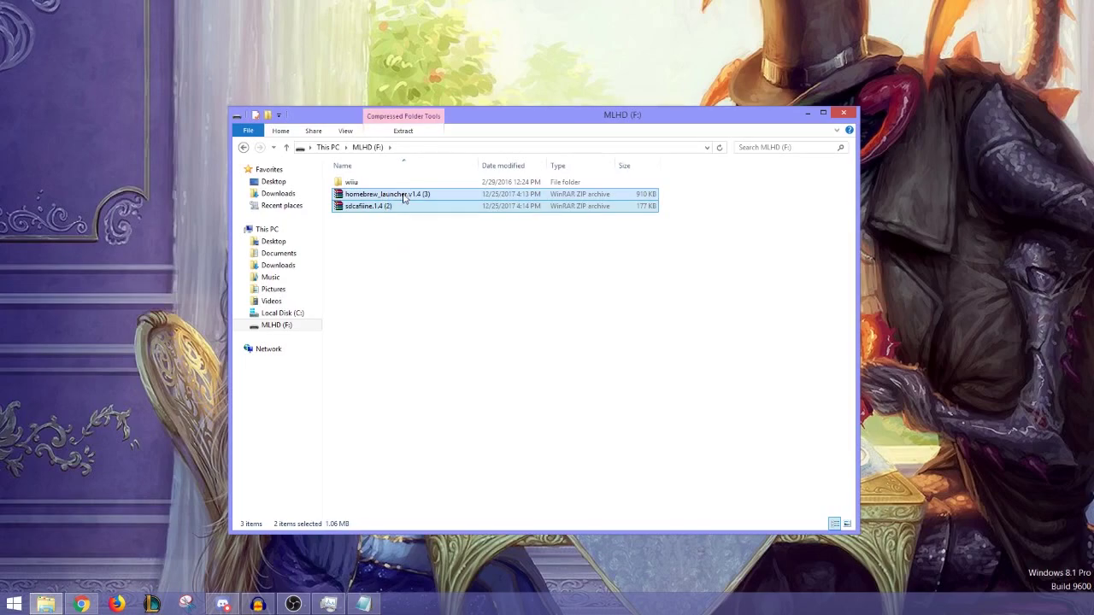
key(Delete)
click(591, 311)
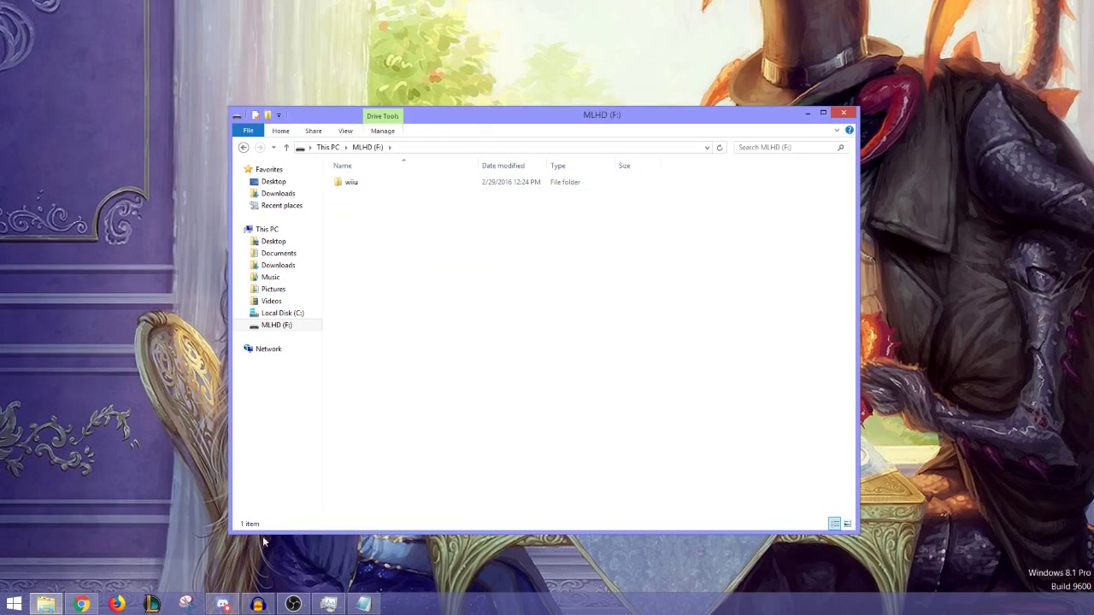
Paste the downloaded Melee HD archive from Chrome onto the MLHD drive
click(82, 600)
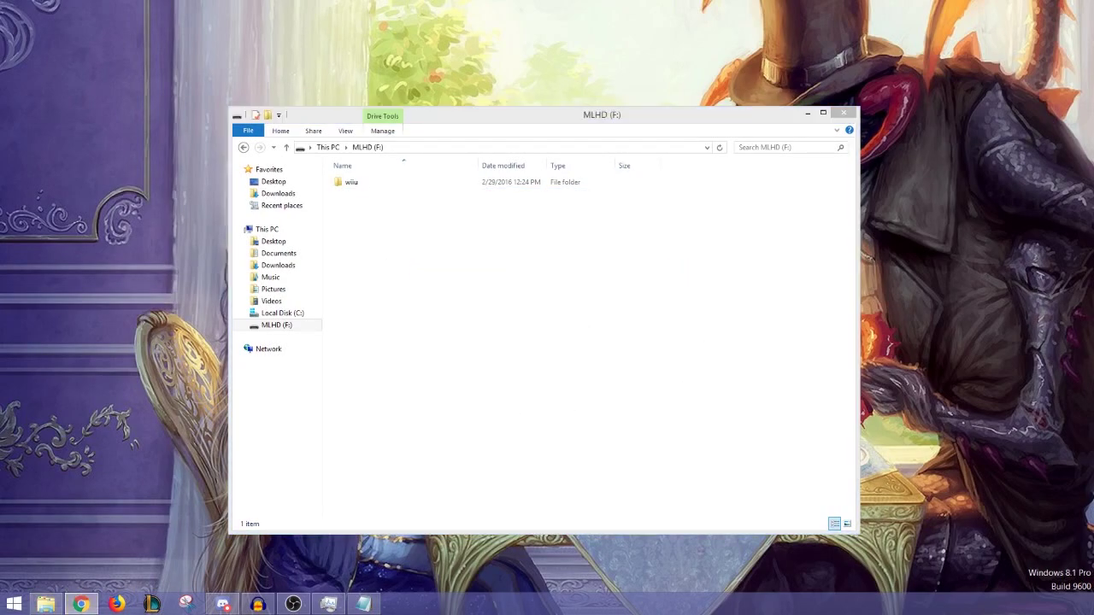
click(576, 340)
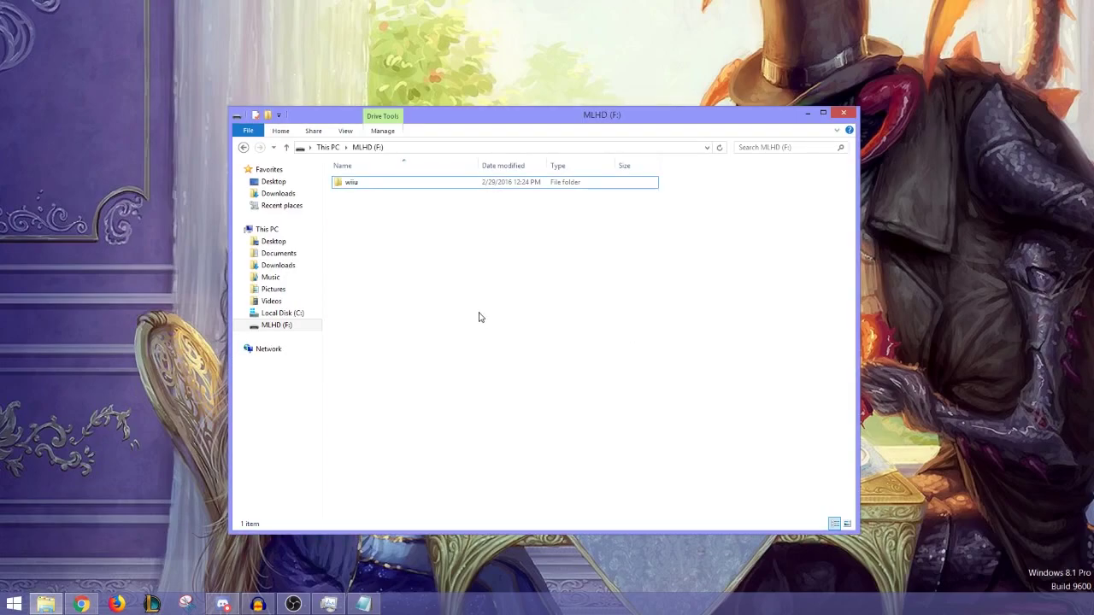
key(ctrl+v)
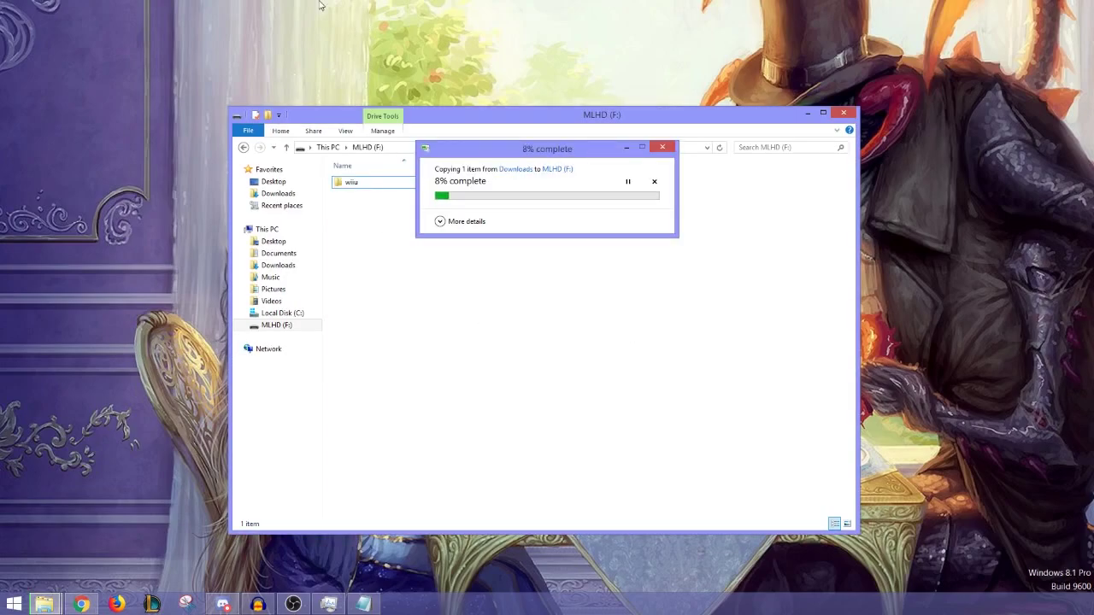
Let the 465,618 KB meleehd_beta_packed_US (2) zip finish copying onto MLHD (F:) beside wiiu
click(523, 415)
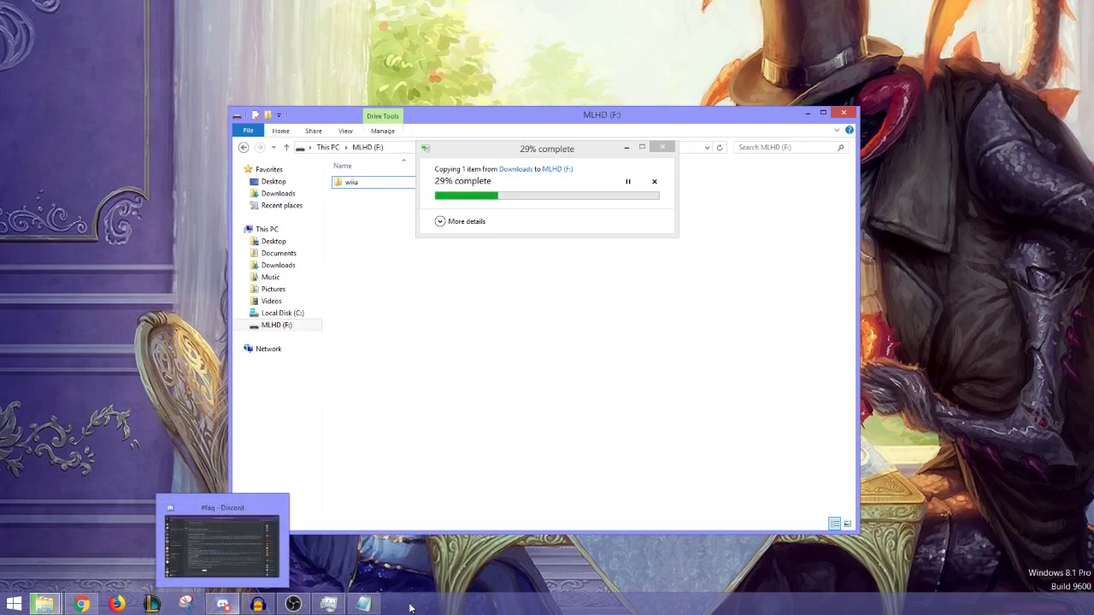
mouse_move(373, 612)
drag(580, 151, 481, 273)
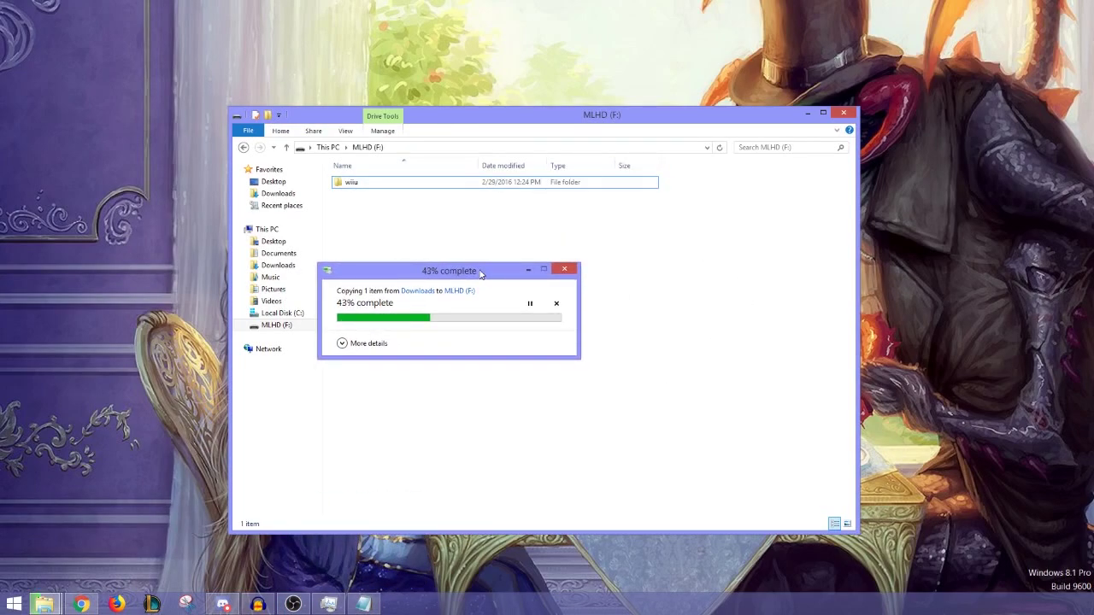
drag(481, 272, 227, 412)
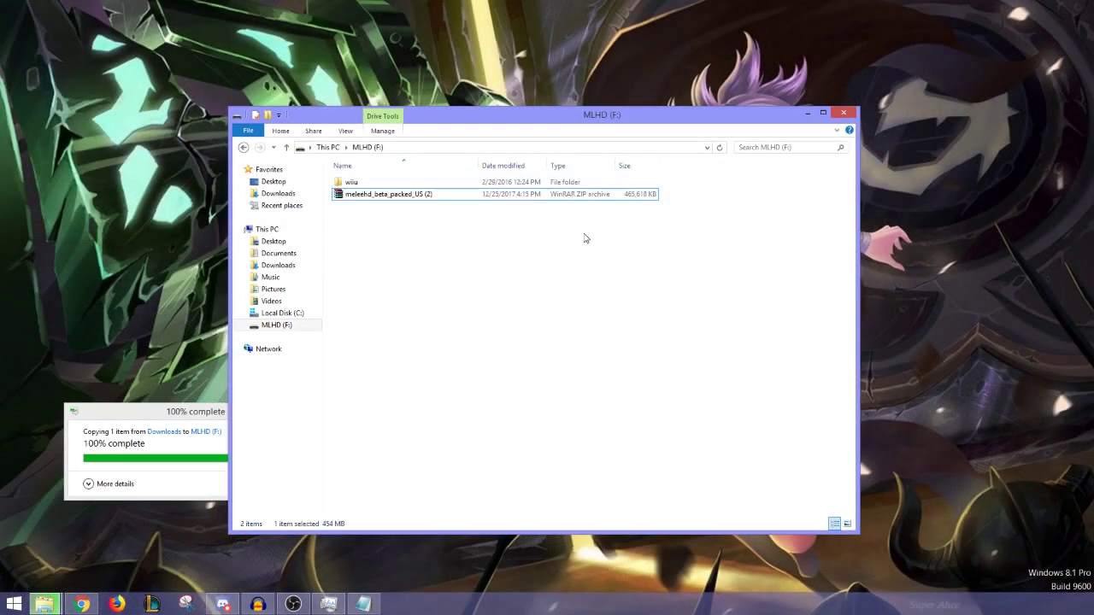
right_click(584, 238)
Create a new folder named sdcafiine at the MLHD (F:) root and open it
click(383, 293)
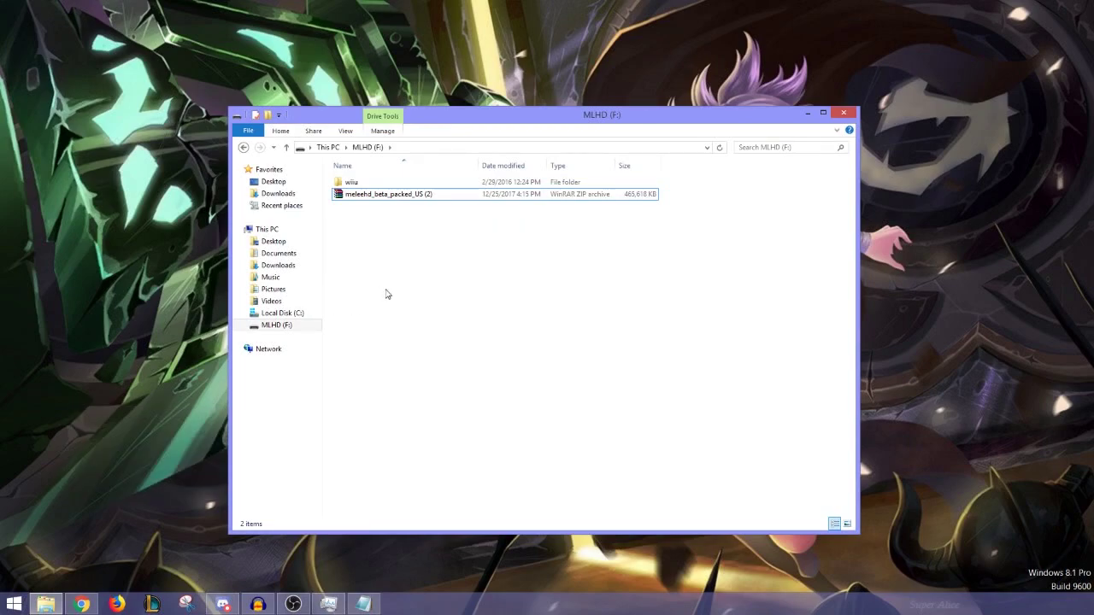
right_click(473, 287)
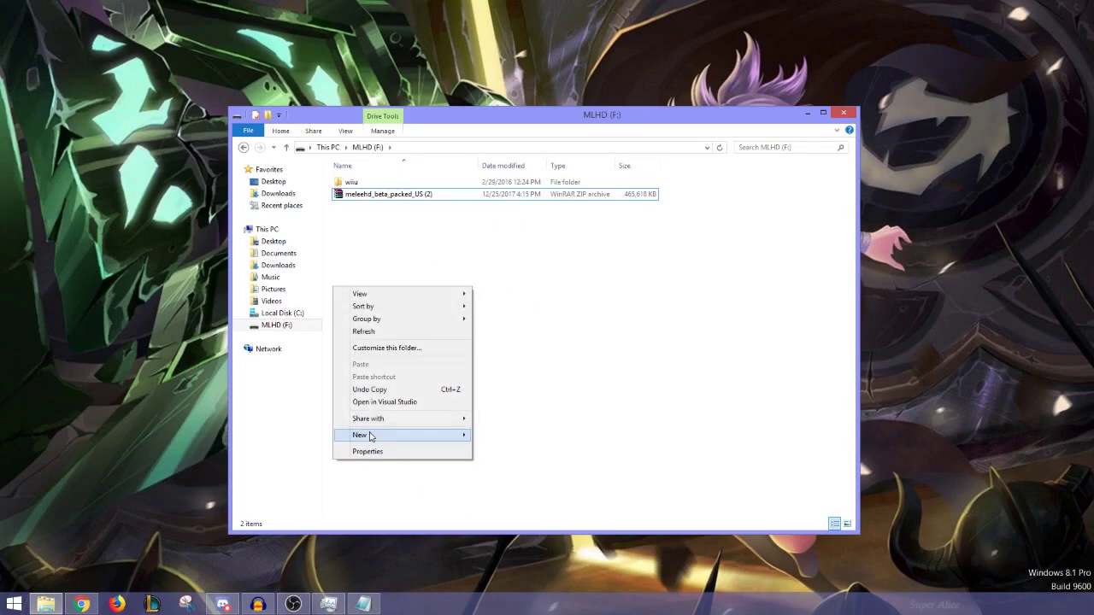
mouse_move(376, 436)
click(314, 442)
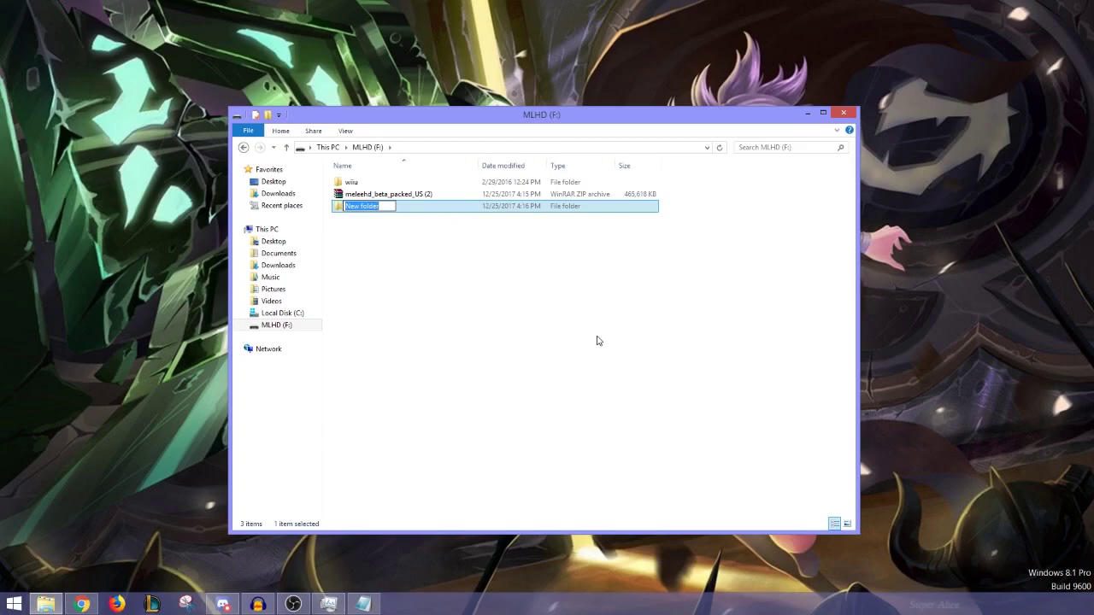
text(sdcafiine)
key(Return)
double_click(405, 213)
right_click(391, 224)
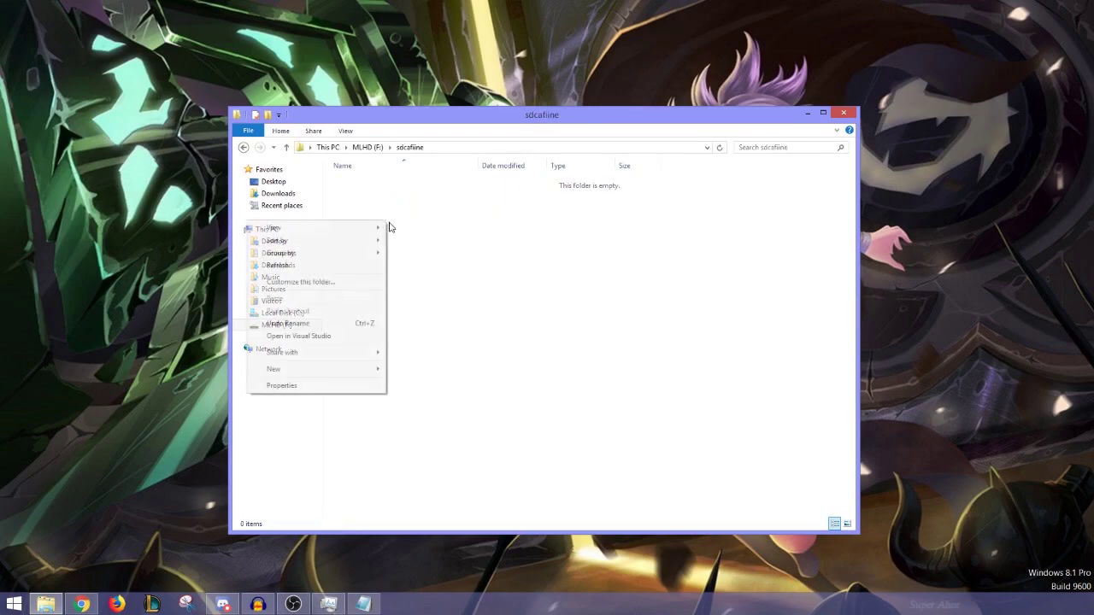
click(503, 477)
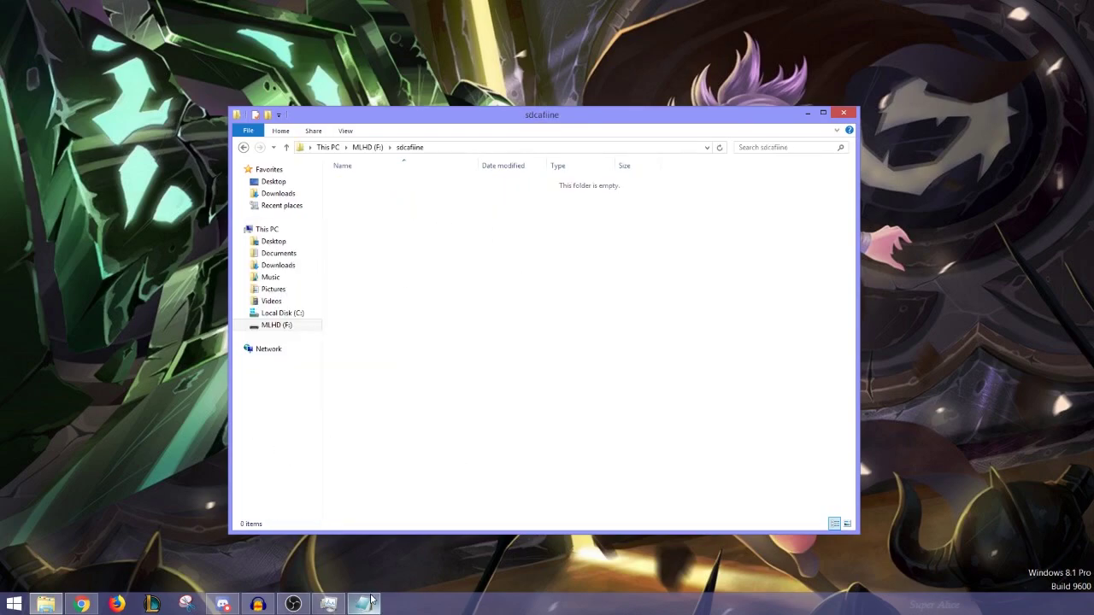
click(223, 605)
scroll(647, 256, down, 3)
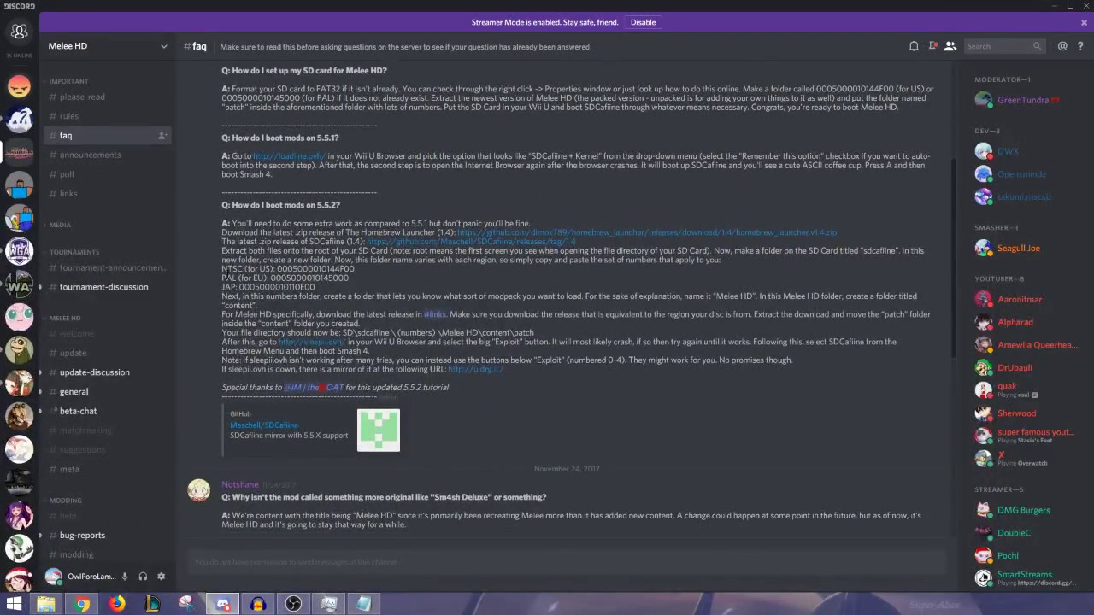
drag(222, 260, 318, 287)
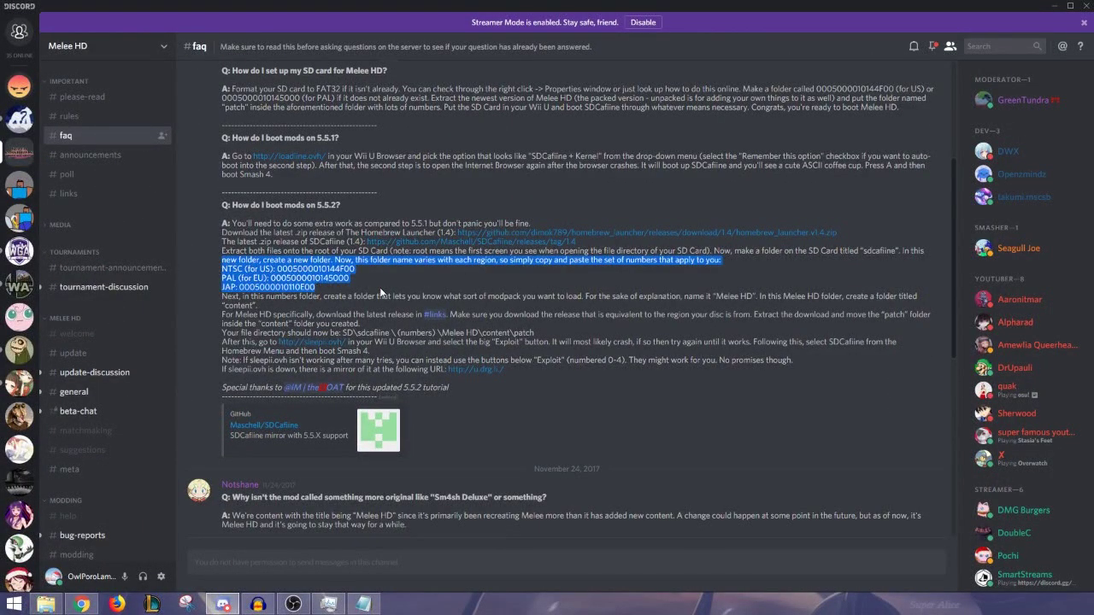
click(412, 290)
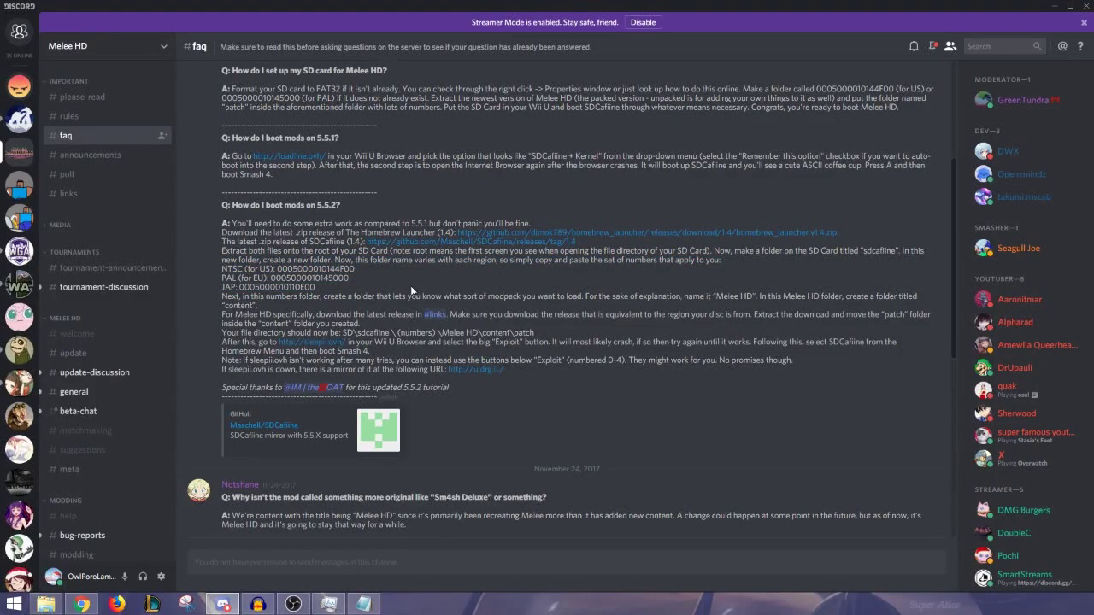
drag(372, 268, 275, 289)
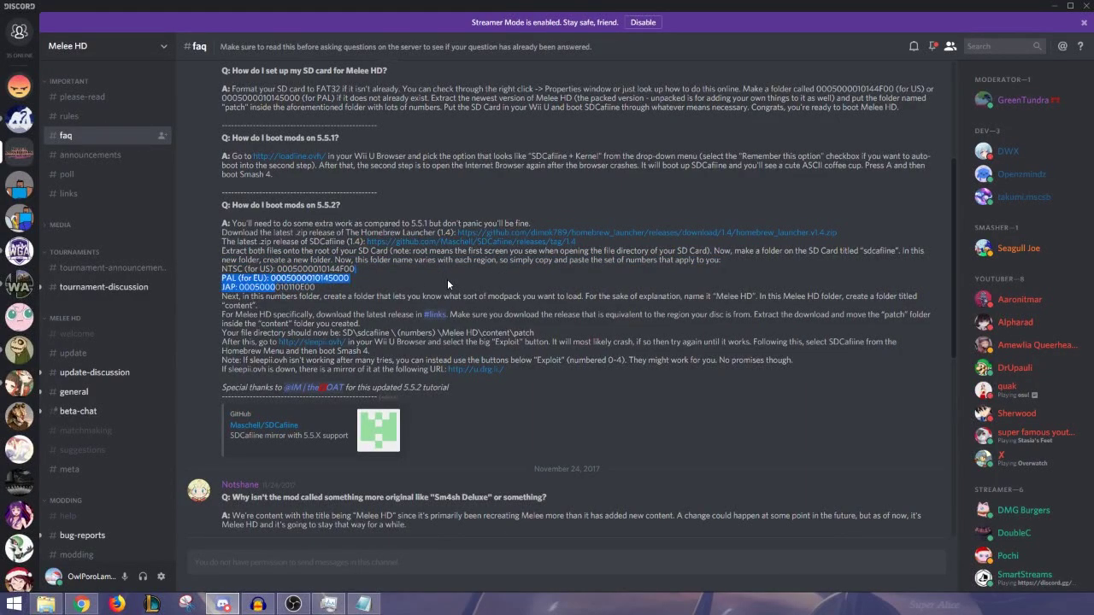
click(377, 284)
drag(377, 284, 257, 268)
click(412, 283)
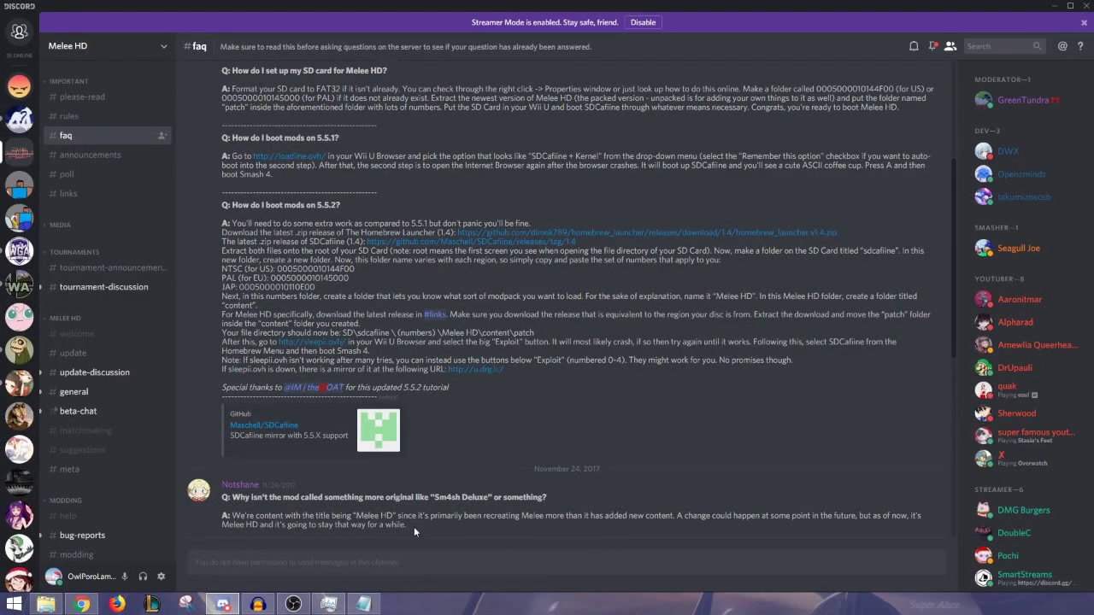
drag(370, 266, 276, 268)
right_click(280, 273)
click(291, 281)
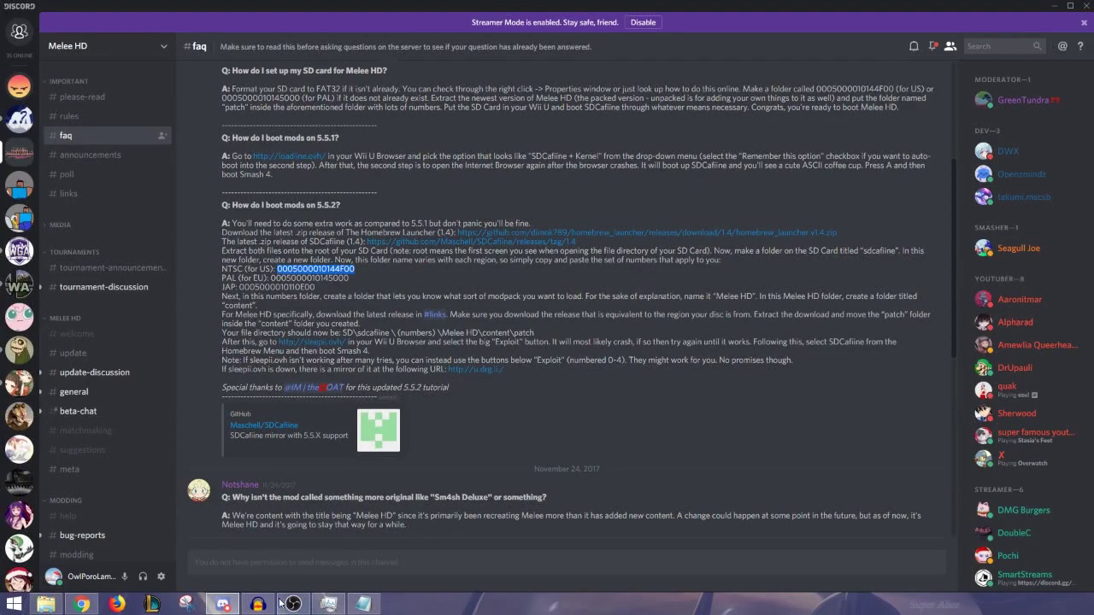
click(46, 604)
right_click(572, 247)
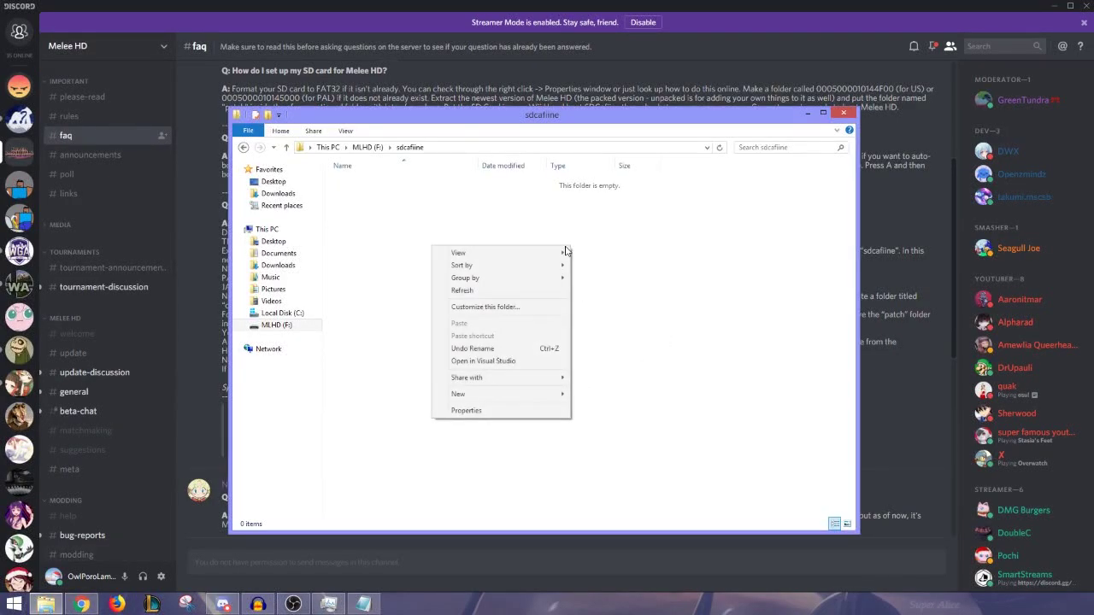
mouse_move(547, 394)
click(314, 394)
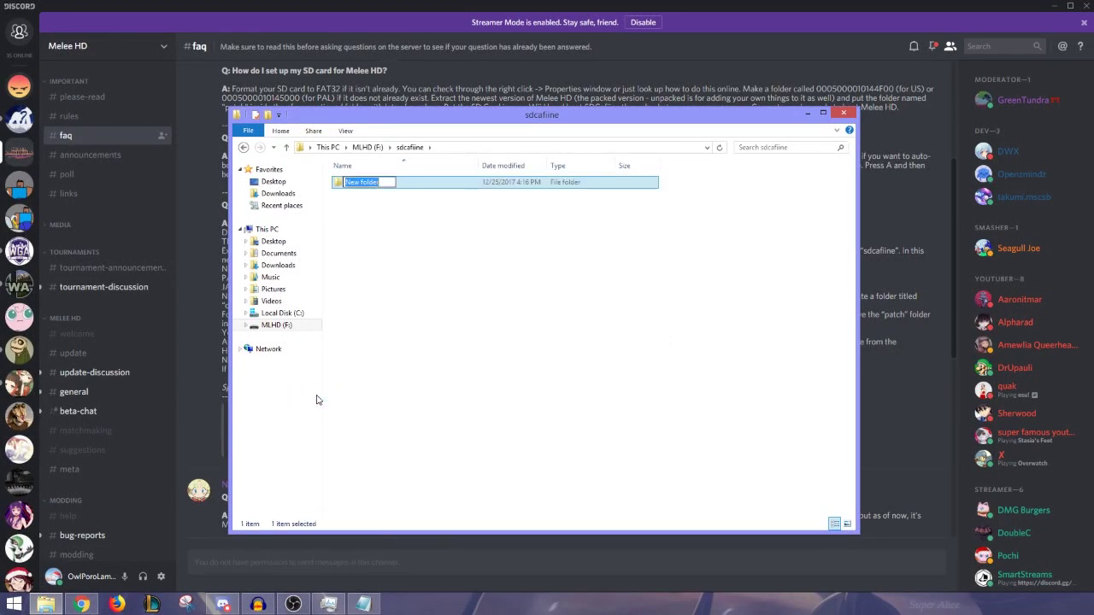
key(ctrl+v)
key(Return)
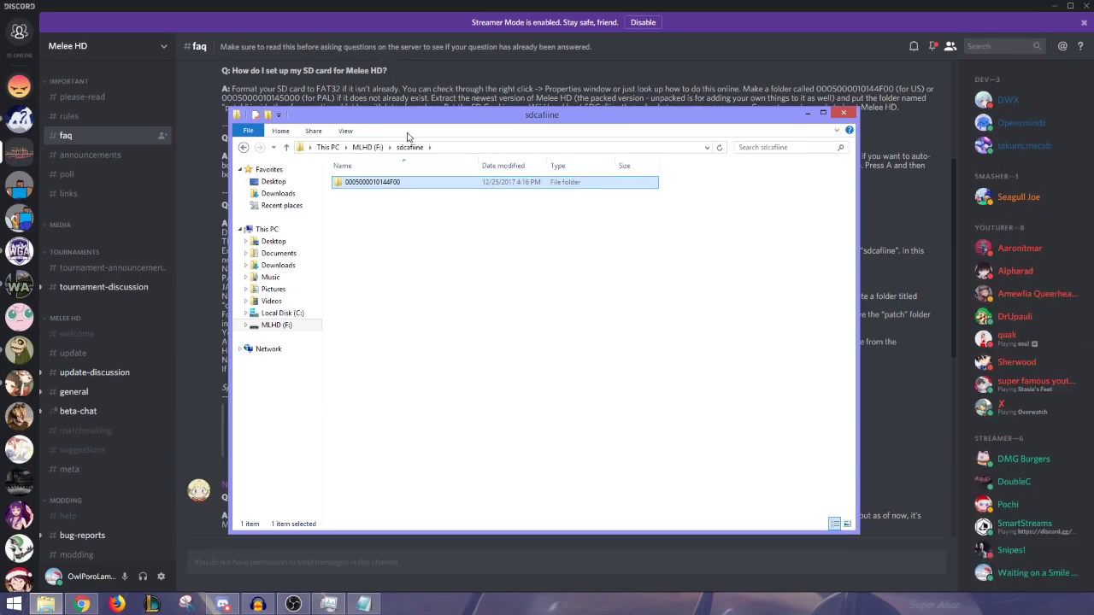
double_click(421, 184)
drag(501, 119, 348, 115)
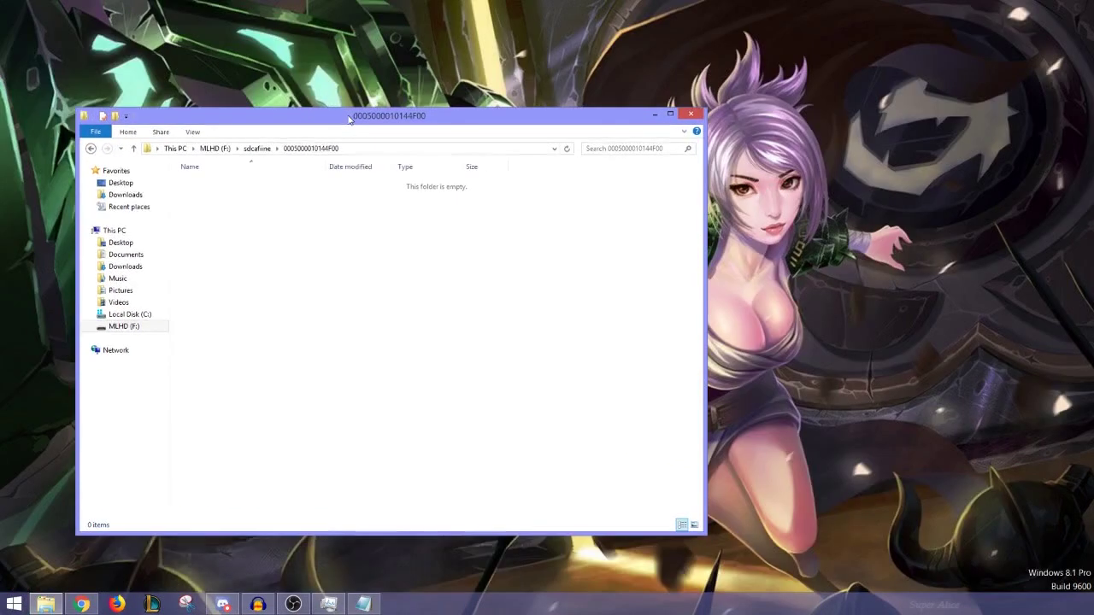
right_click(349, 251)
mouse_move(278, 398)
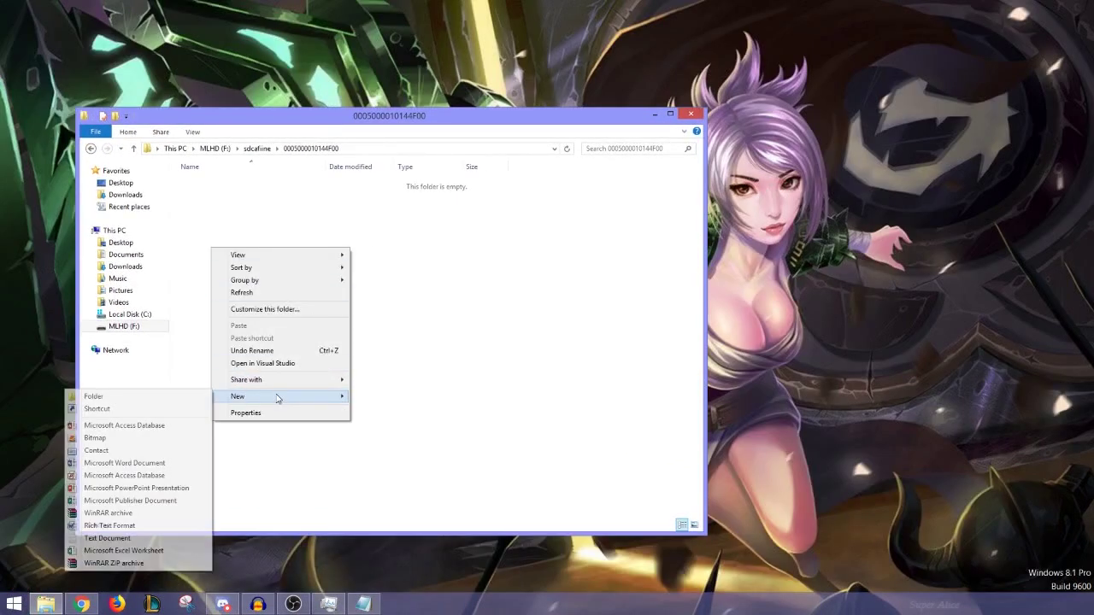
click(149, 397)
text(content)
key(Return)
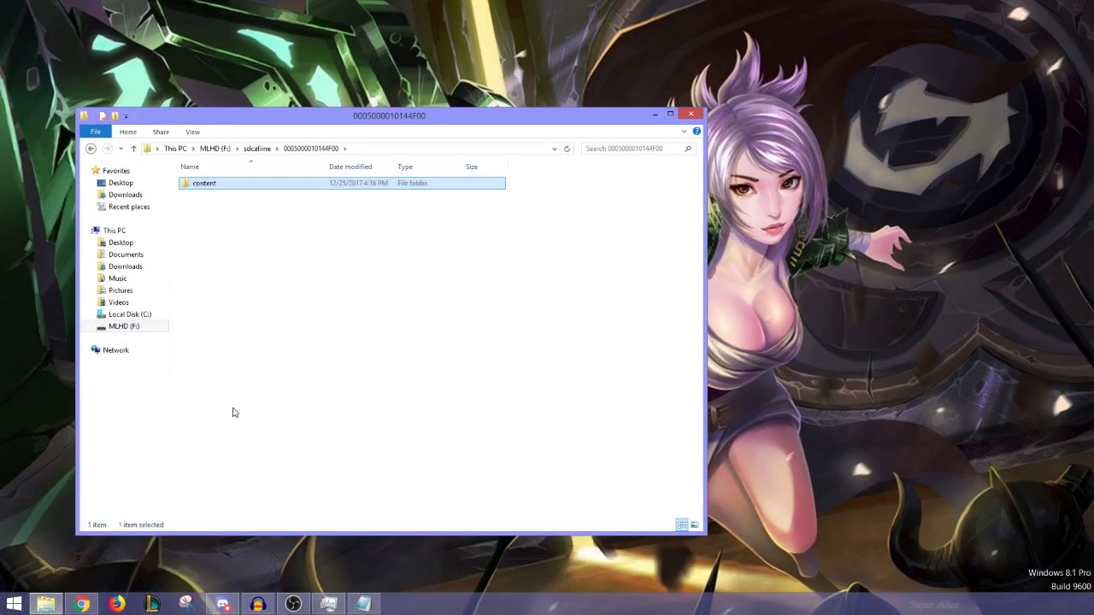
click(215, 148)
drag(215, 208, 227, 183)
double_click(232, 183)
double_click(228, 183)
double_click(227, 183)
right_click(227, 183)
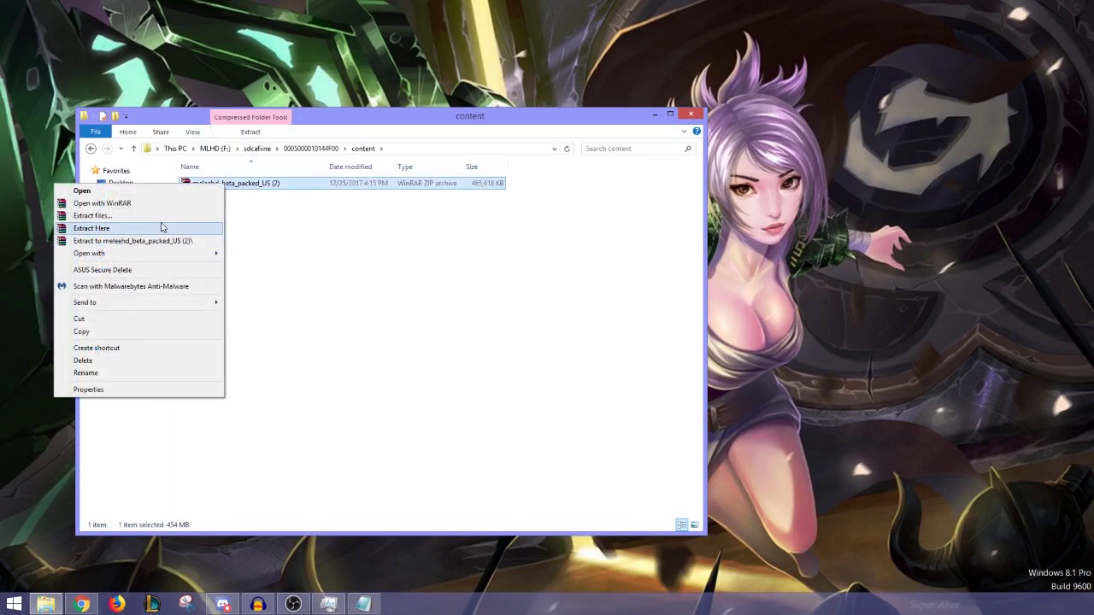
Extract the Melee HD zip in place with WinRAR, creating meleehd_beta_packed beside the archive in content
click(92, 228)
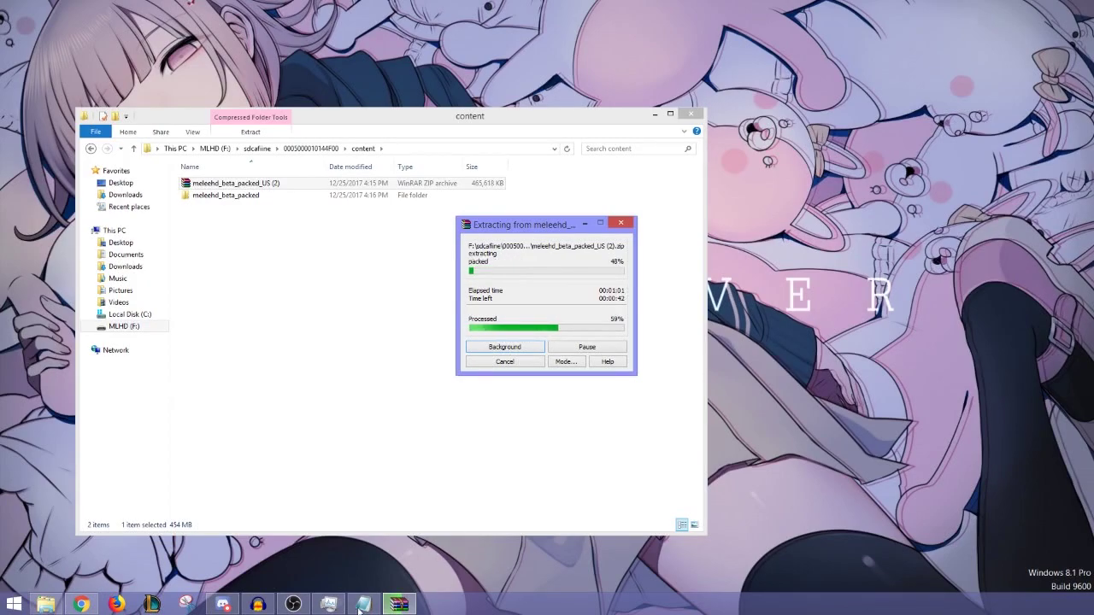
mouse_move(266, 609)
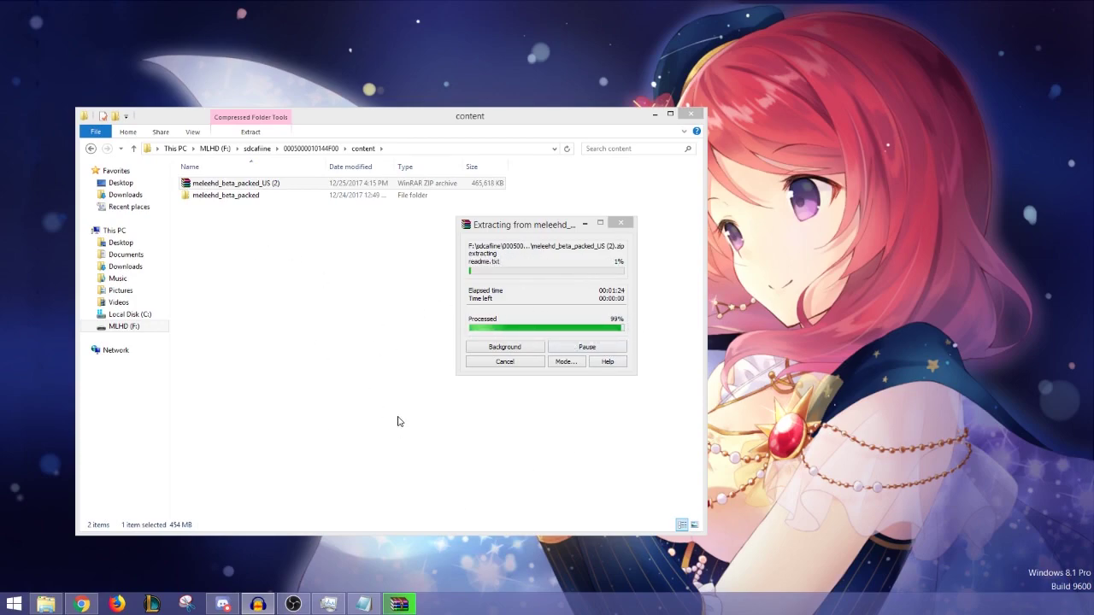
click(265, 218)
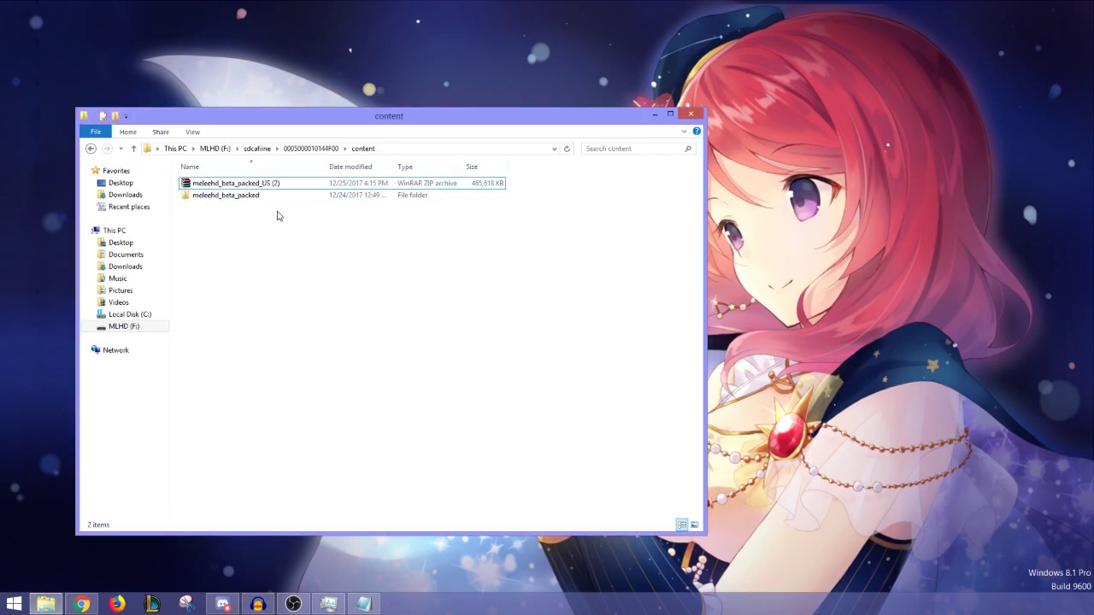
Move the patch folder out of meleehd_beta_packed up into the content folder
double_click(253, 203)
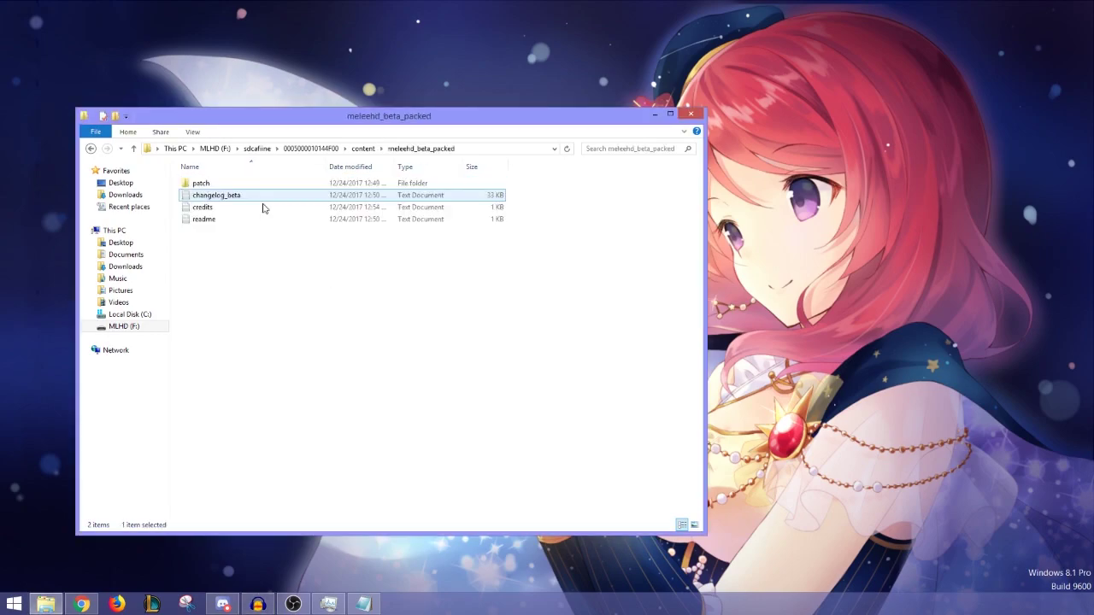
click(359, 148)
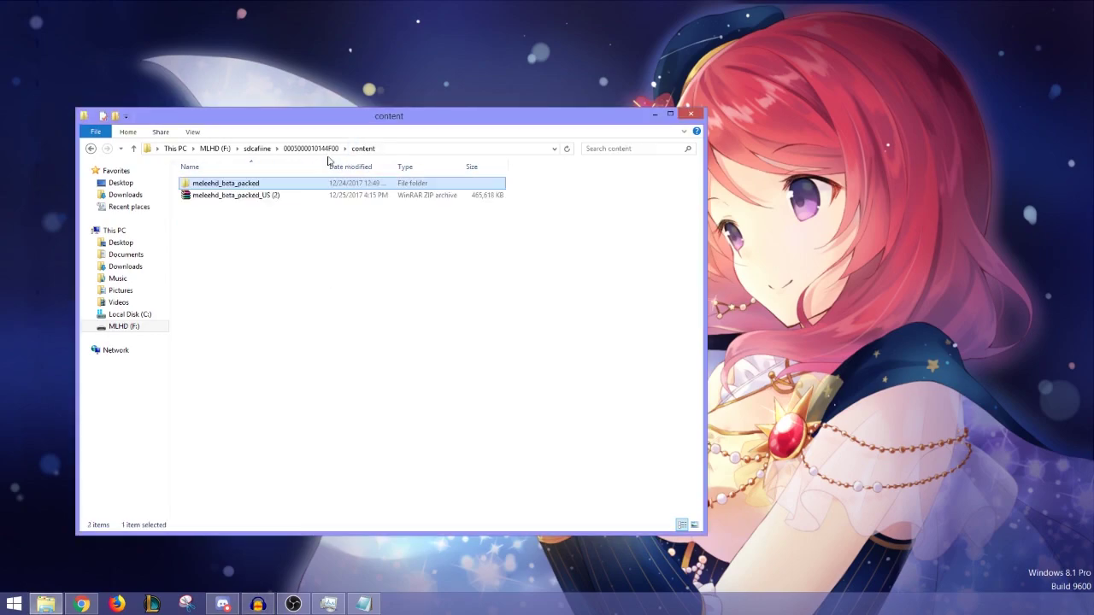
double_click(244, 183)
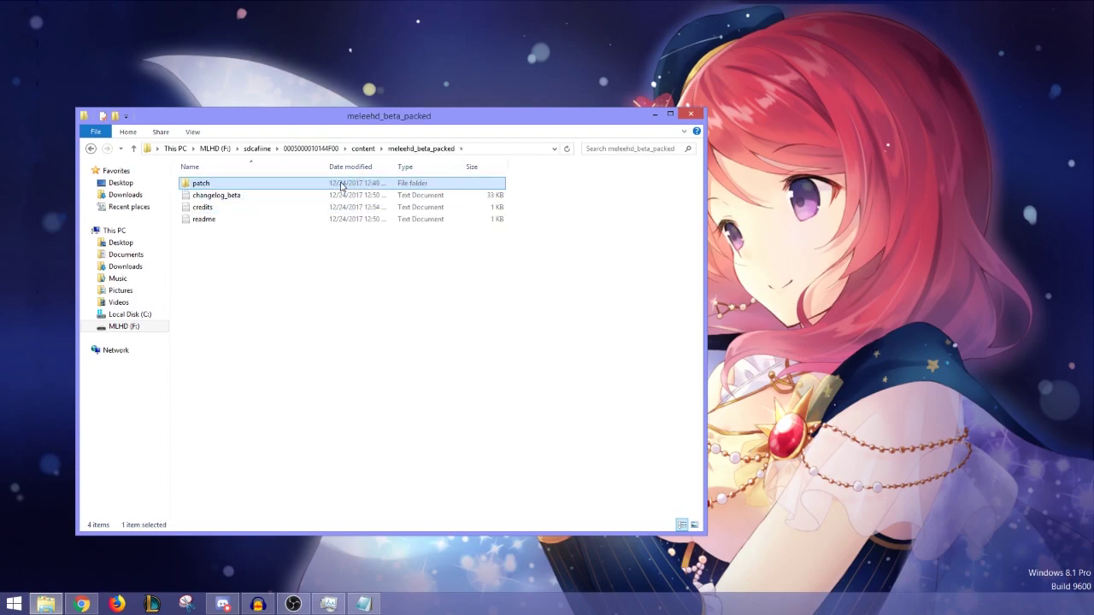
drag(341, 186, 370, 150)
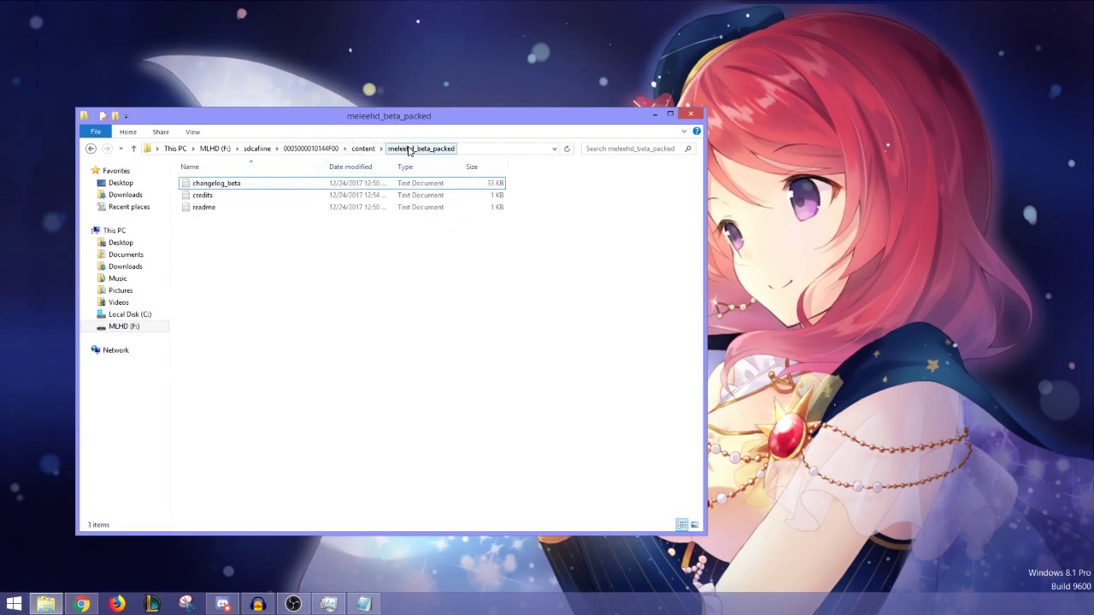
click(362, 149)
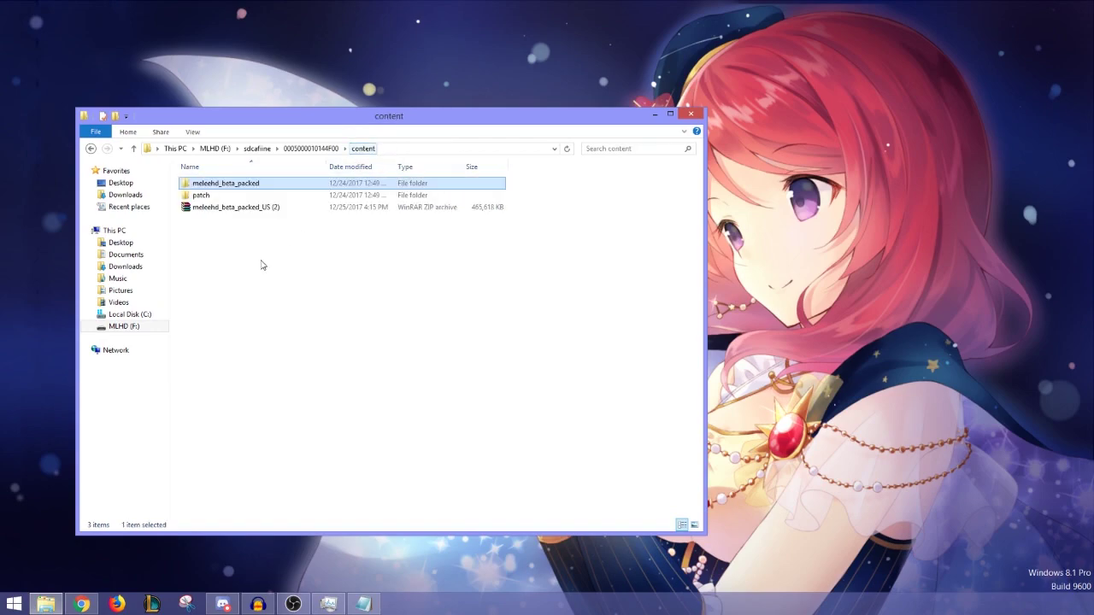
Permanently delete the meleehd_beta_packed_US (2) zip and the meleehd_beta_packed folder
click(496, 209)
key(shift+Delete)
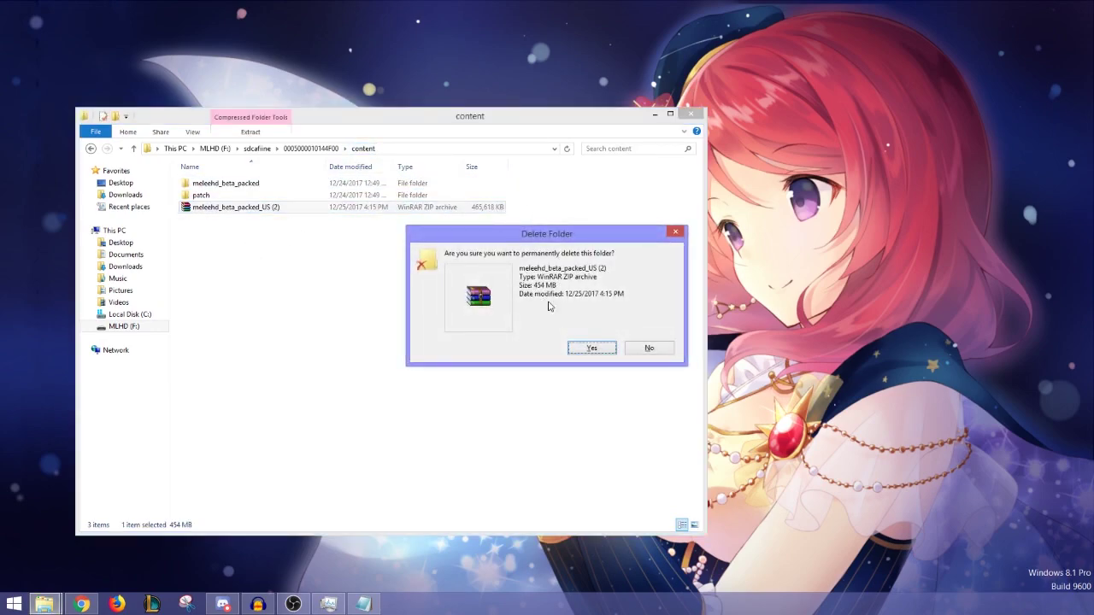
click(592, 346)
key(shift+Delete)
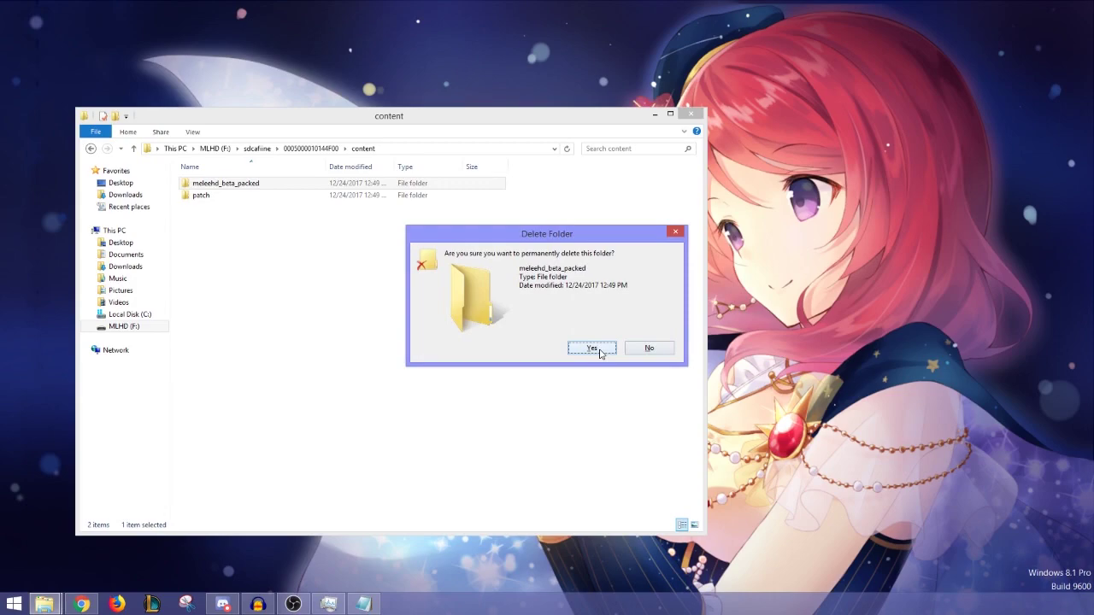
click(600, 349)
Check the patch folder's contents, then eject the MLHD (F:) SD card from its root
double_click(324, 184)
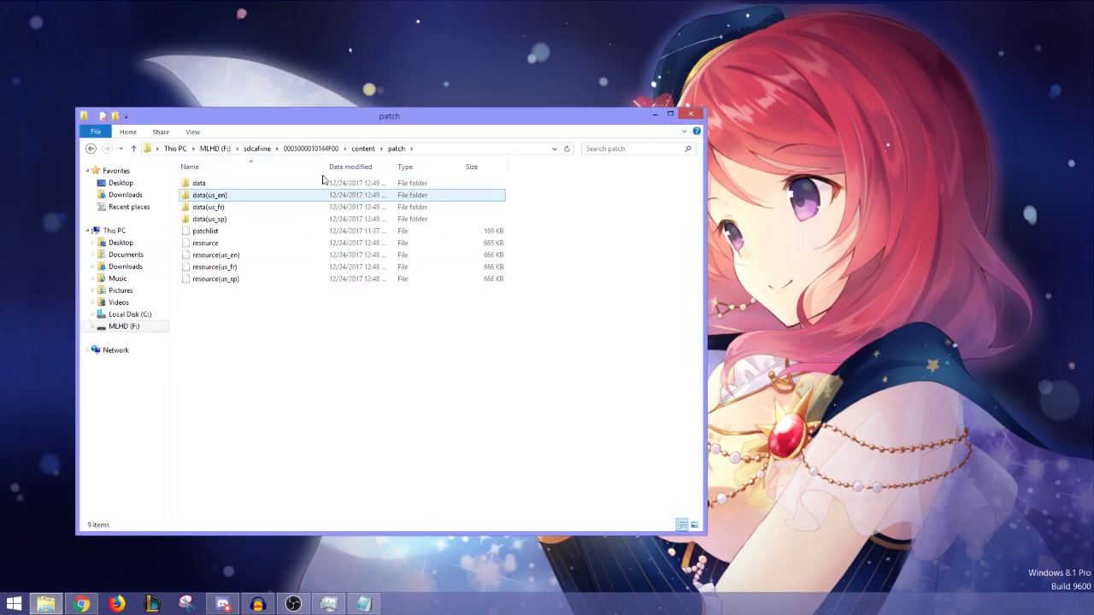
click(291, 149)
click(252, 149)
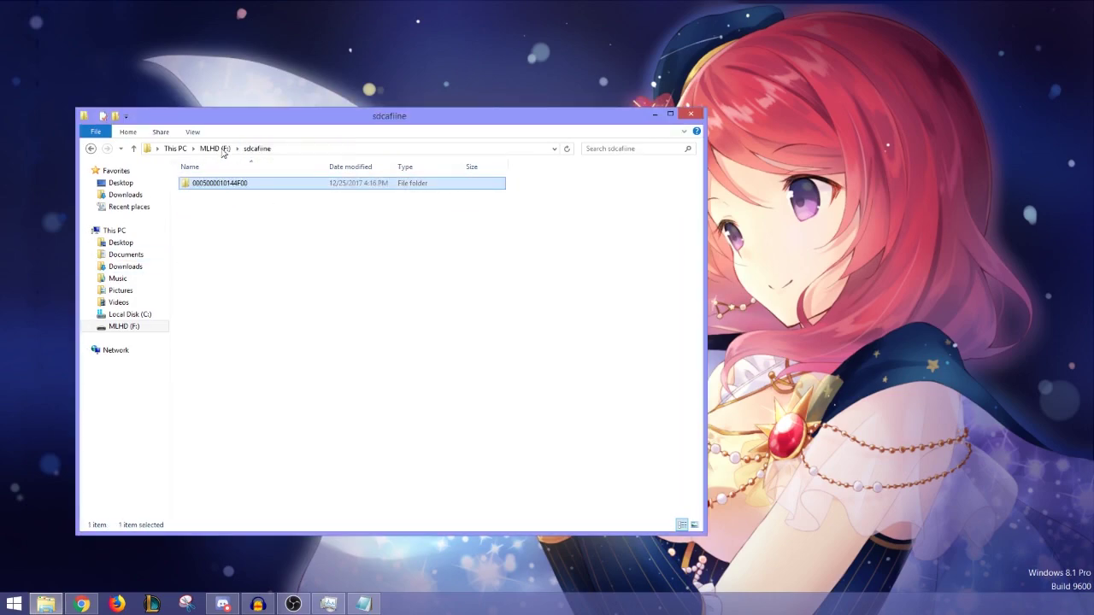
click(214, 149)
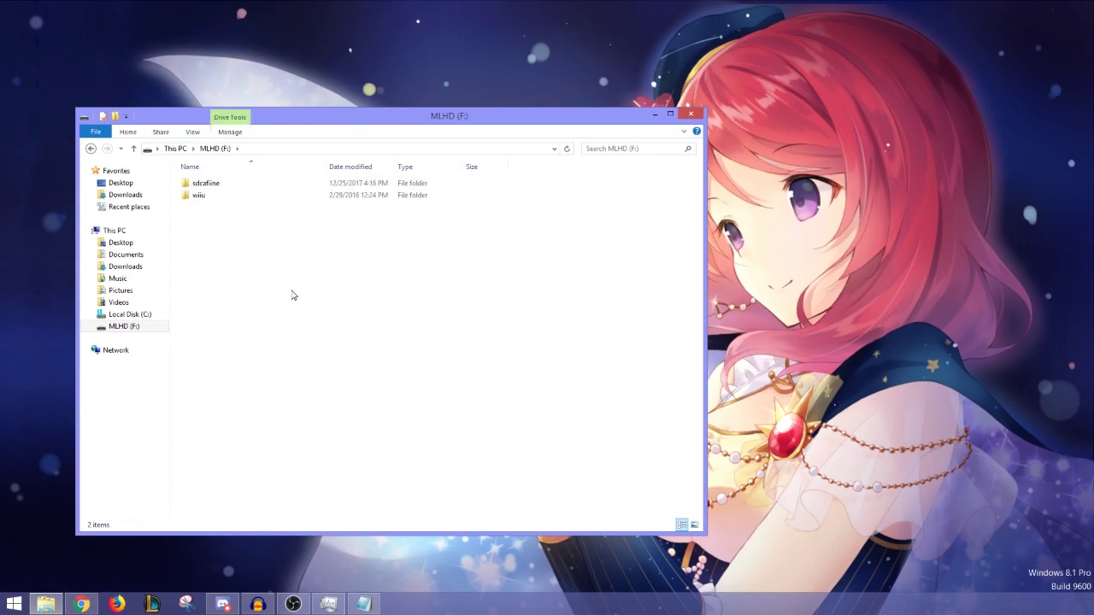
right_click(151, 329)
click(65, 229)
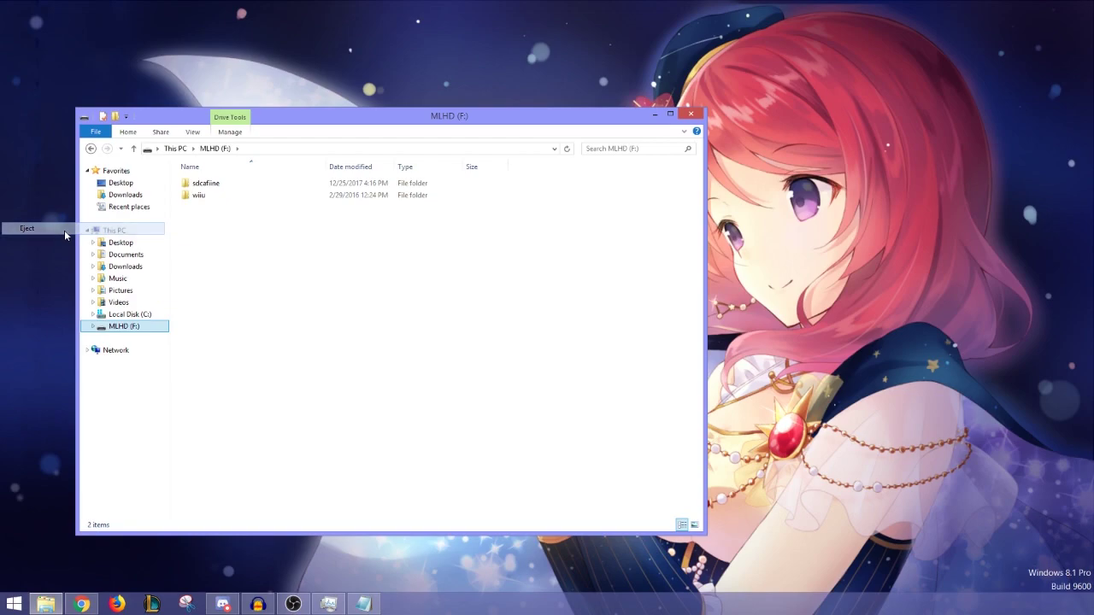
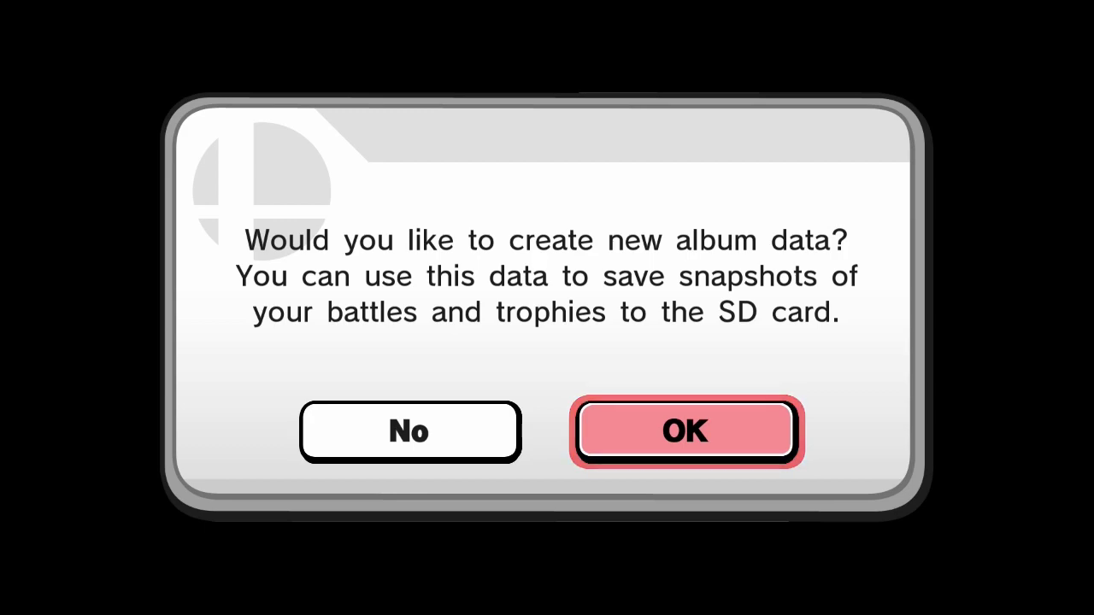
Confirm OK on the 'create new album data?' prompt
key(Return)
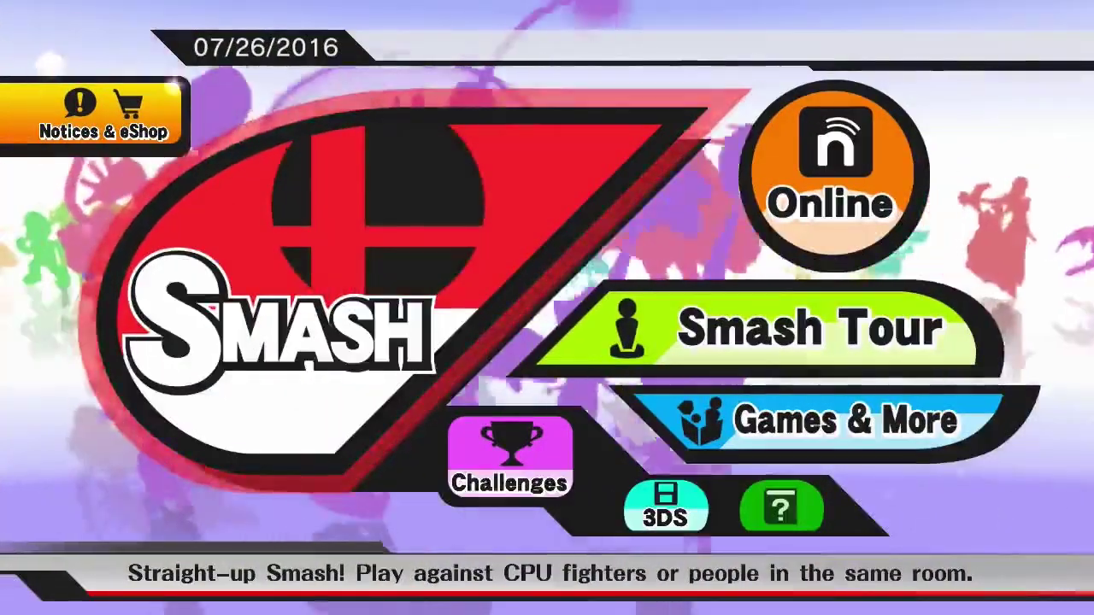
Select Smash on the main menu to reach the 4-stock fighter selection screen
key(Return)
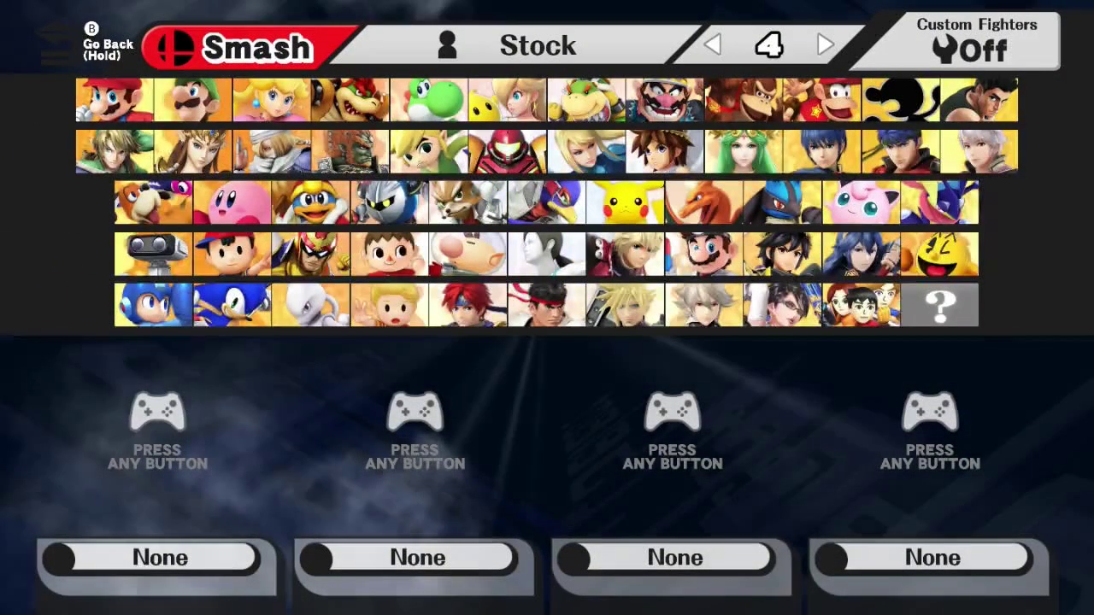
Join as Player 1 and lock in Fox on the character select screen
key(Return)
key(Up)
key(Right)
key(Left)
key(Left)
key(Up)
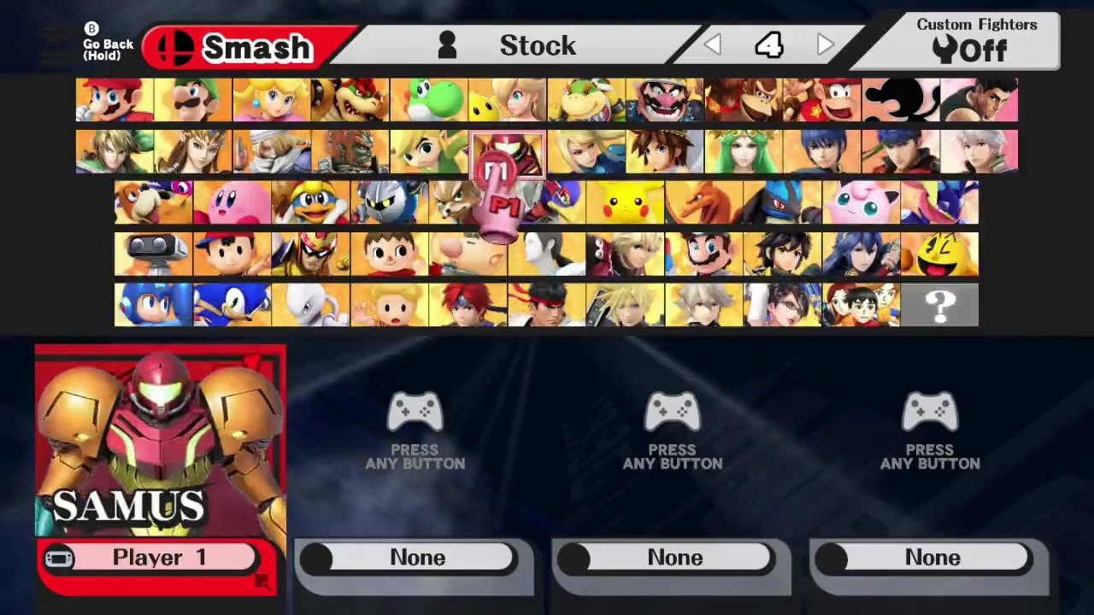
key(Down)
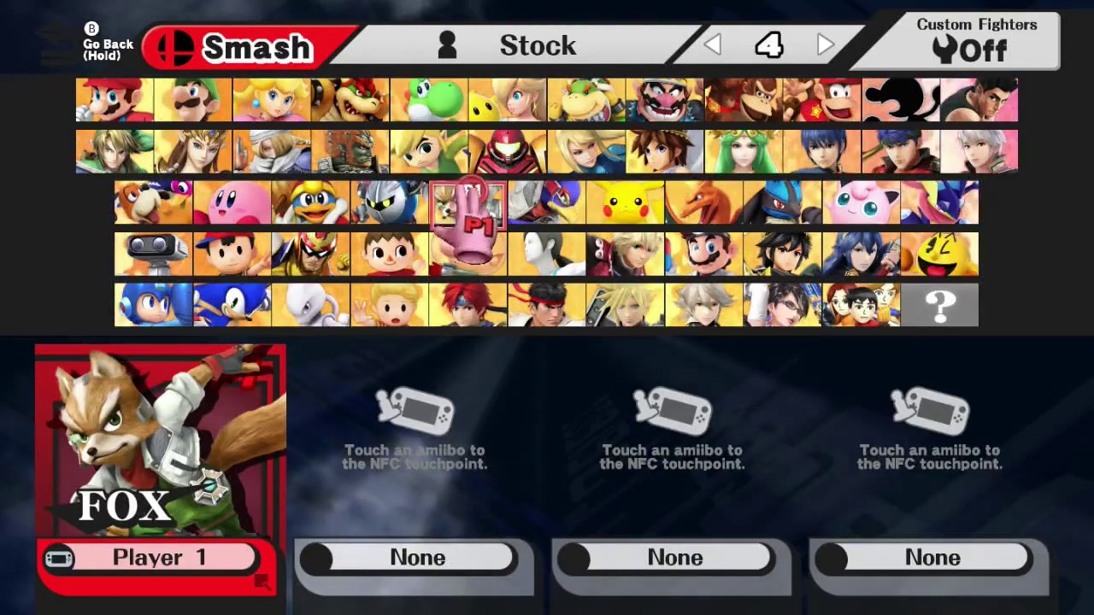
key(Return)
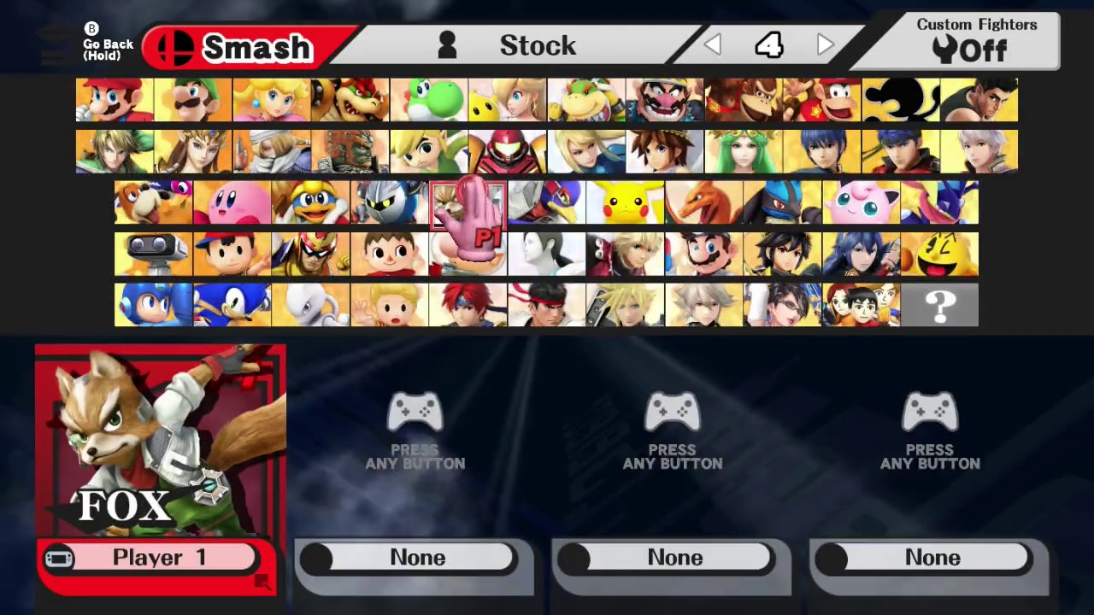